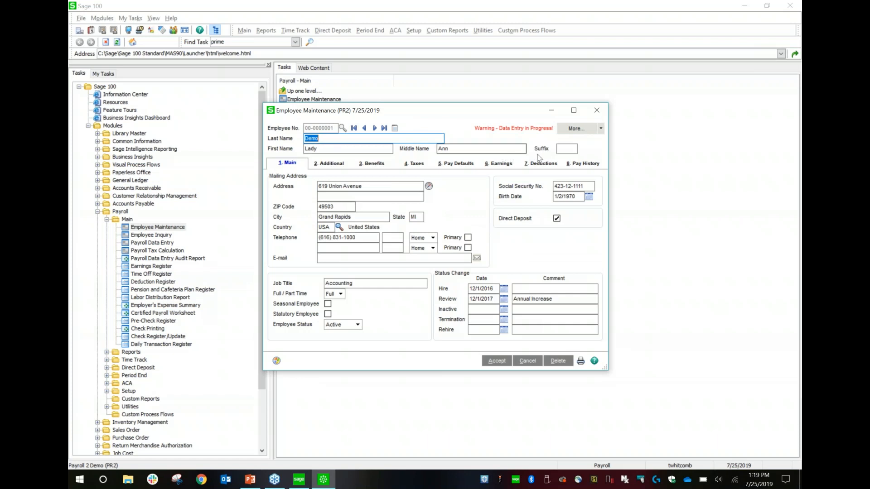
- Review the employee's additional information and the telephone type options for the first emergency contact
left_click(331, 163)
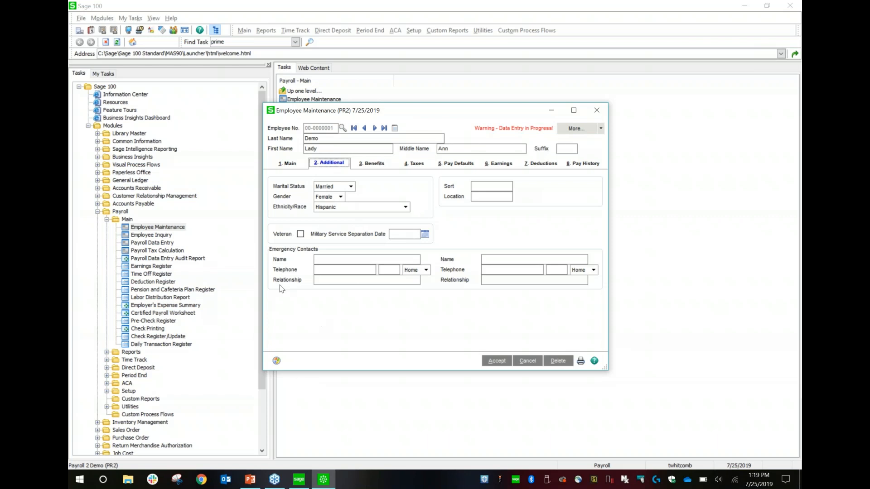
left_click(422, 274)
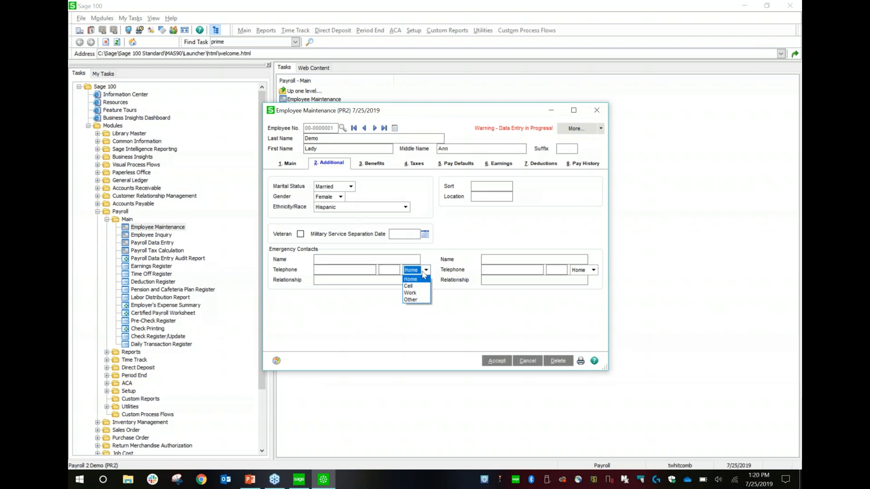
left_click(365, 281)
left_click(382, 280)
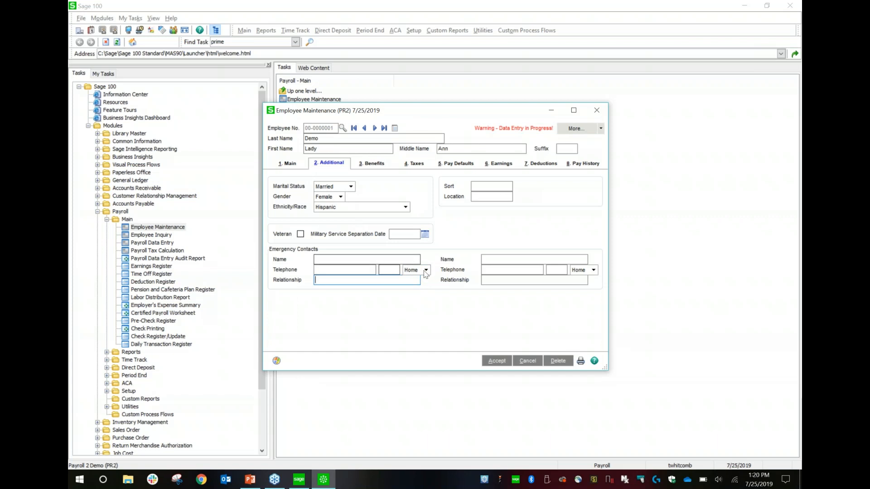
left_click(423, 270)
left_click(474, 238)
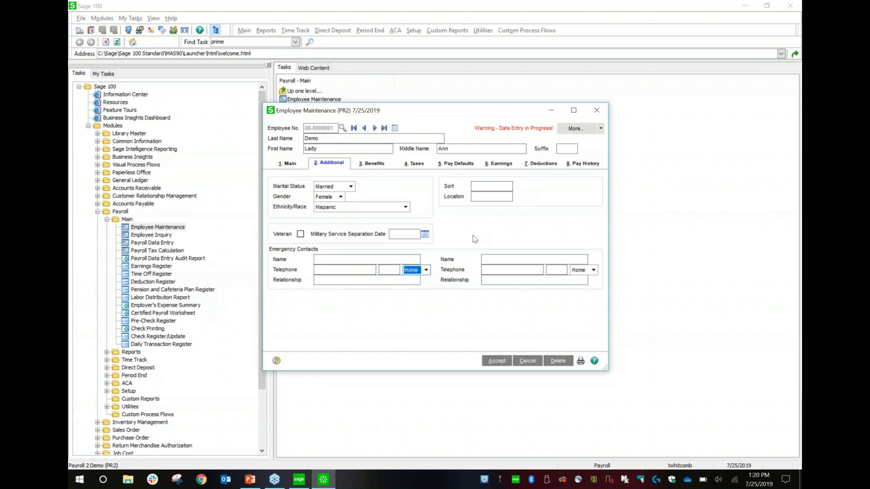
- Review the employee's benefits, and examine the federal dependent exemptions and tax calculation override in the maximized window
left_click(376, 164)
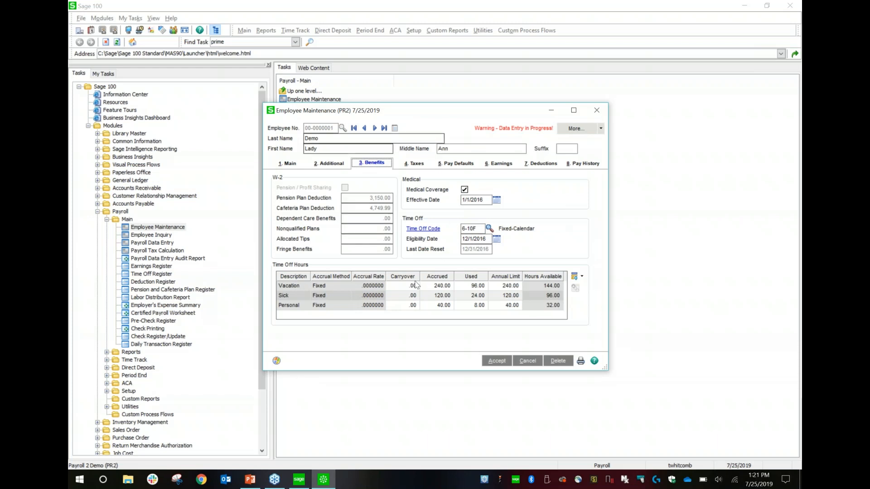
left_click(413, 164)
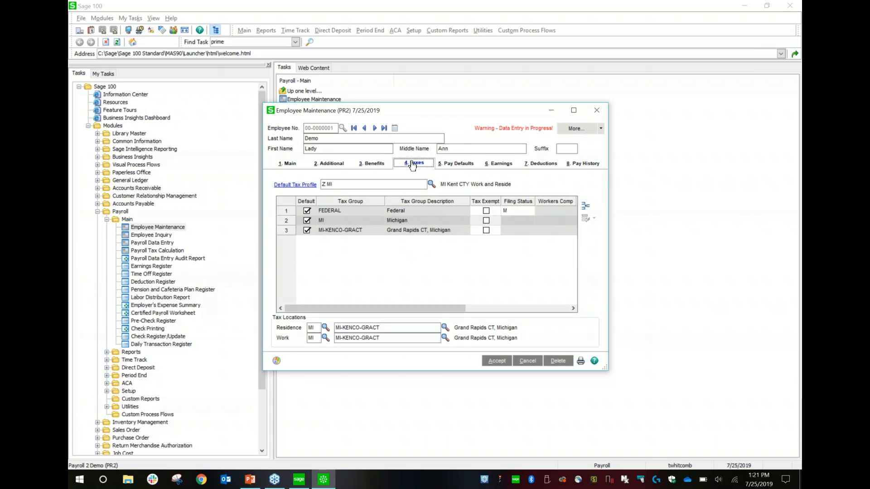
left_click(573, 111)
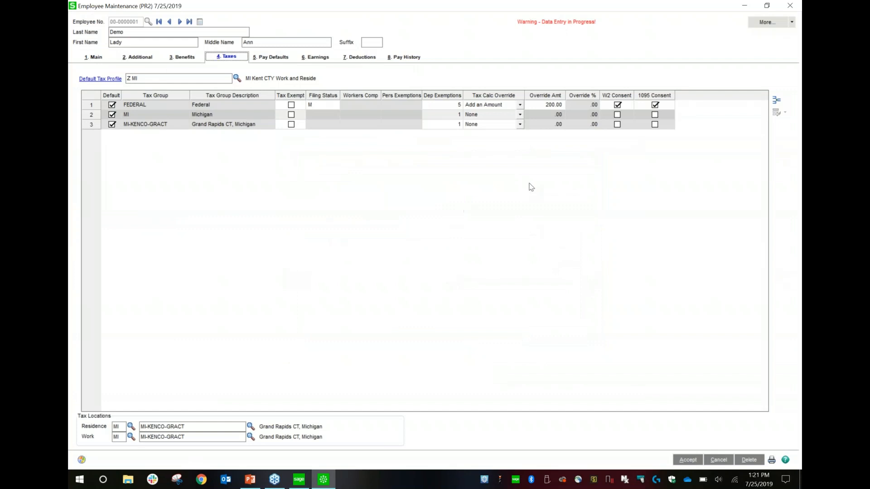
left_click(323, 105)
left_click(437, 106)
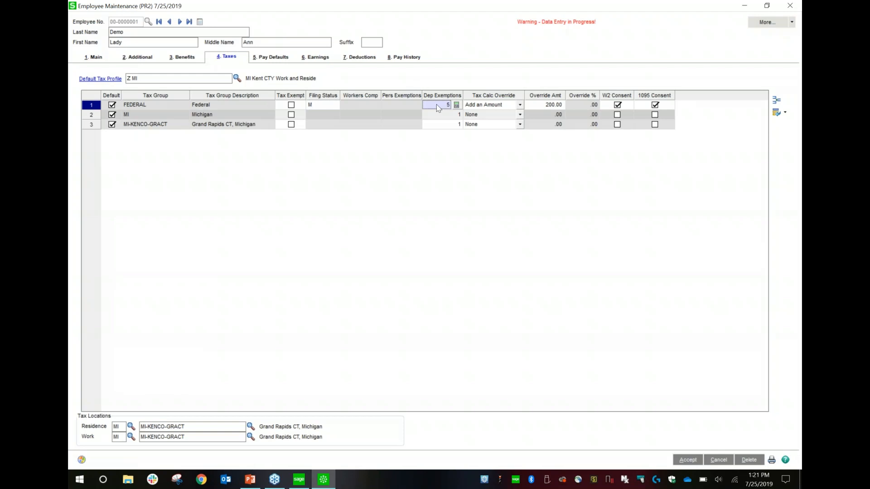
left_click(508, 110)
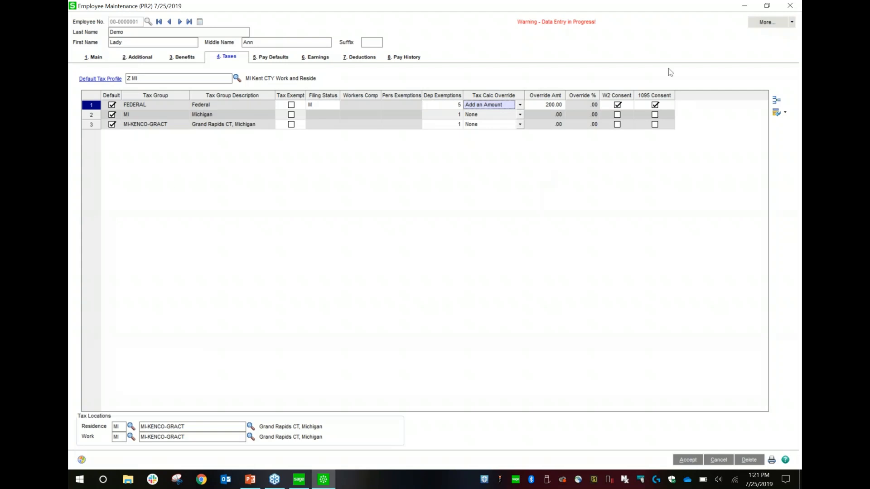
- Inspect the blank second row for an additional tax profile in the employee's tax profile list, and close the list
left_click(775, 101)
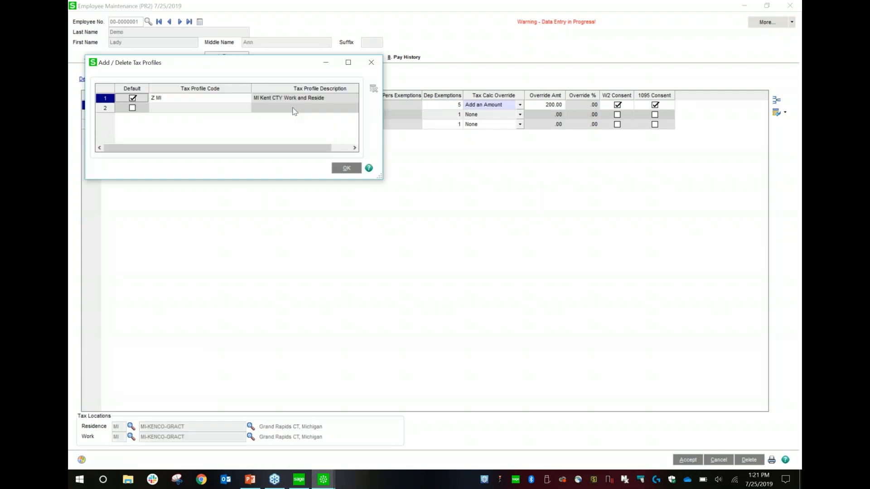
left_click(174, 108)
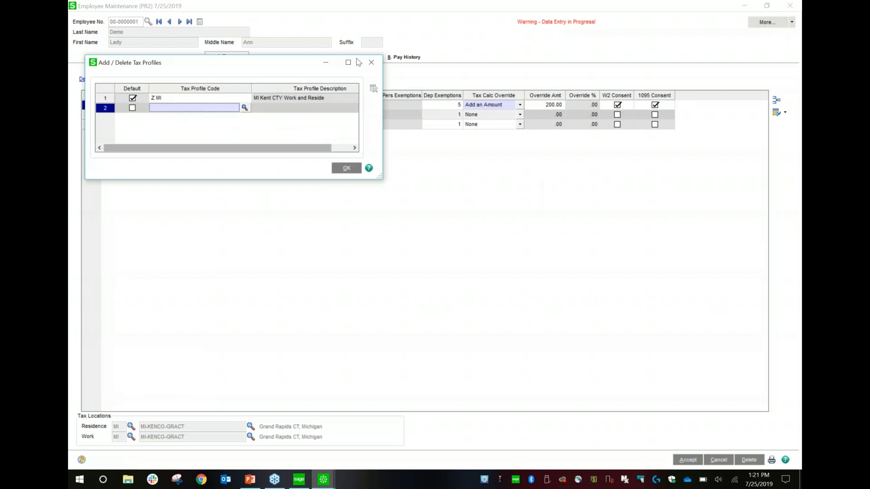
left_click(371, 63)
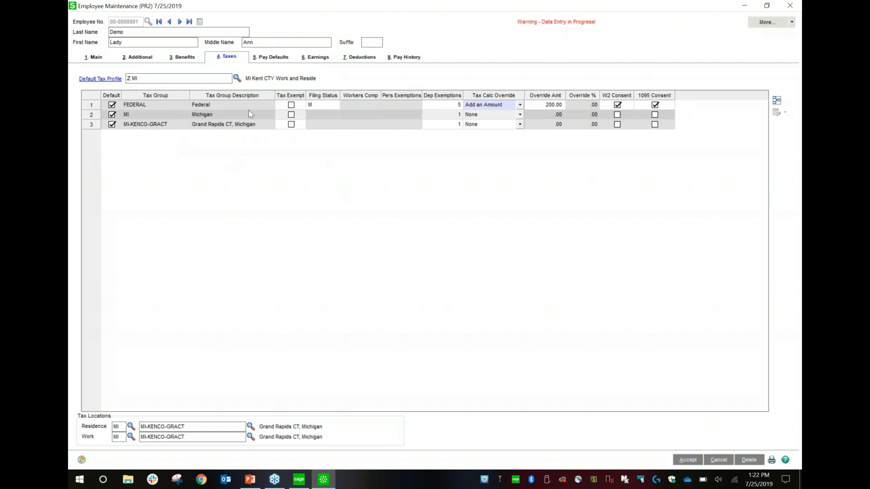
- Review the employee's pay defaults, and compare the earnings history for 2016 and 2017
left_click(275, 59)
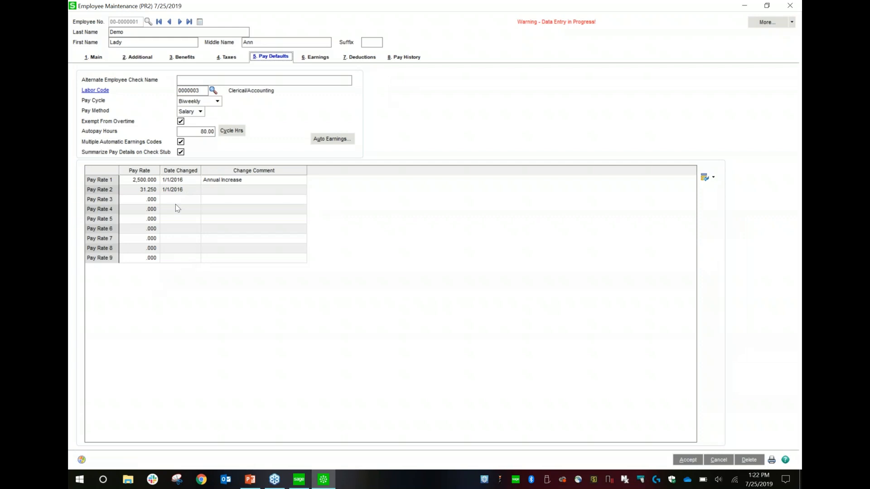
left_click(274, 81)
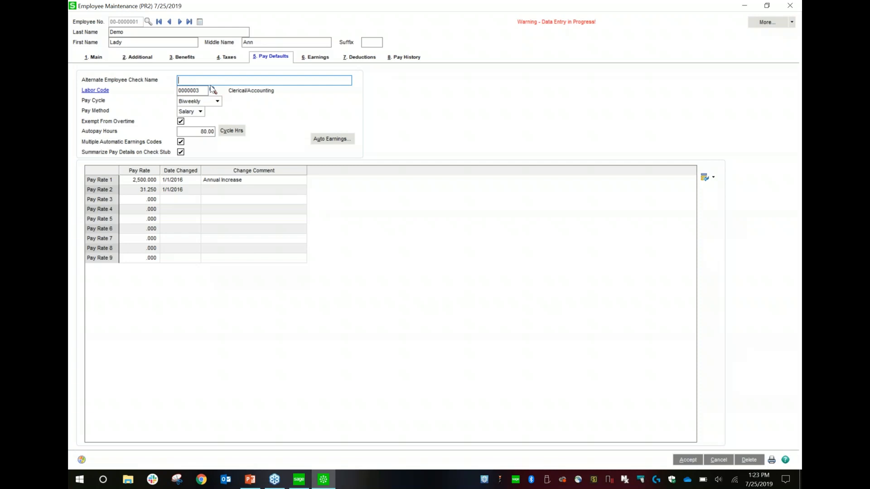
left_click(313, 61)
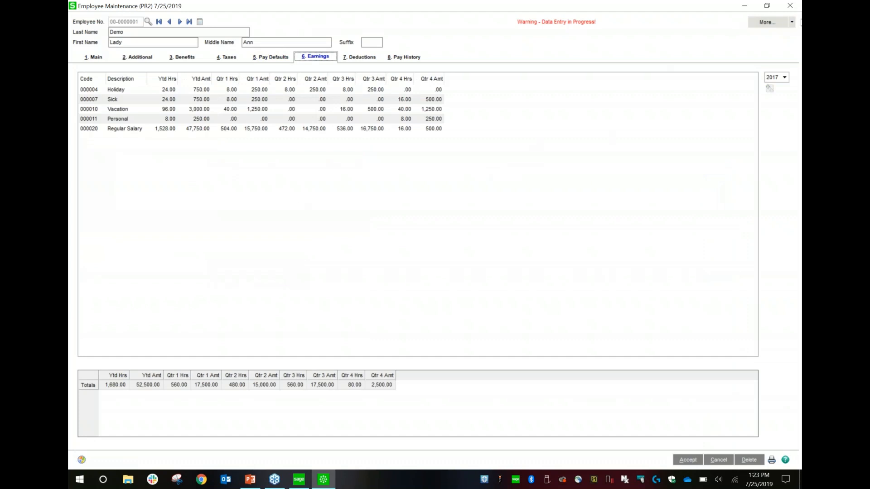
left_click(701, 7)
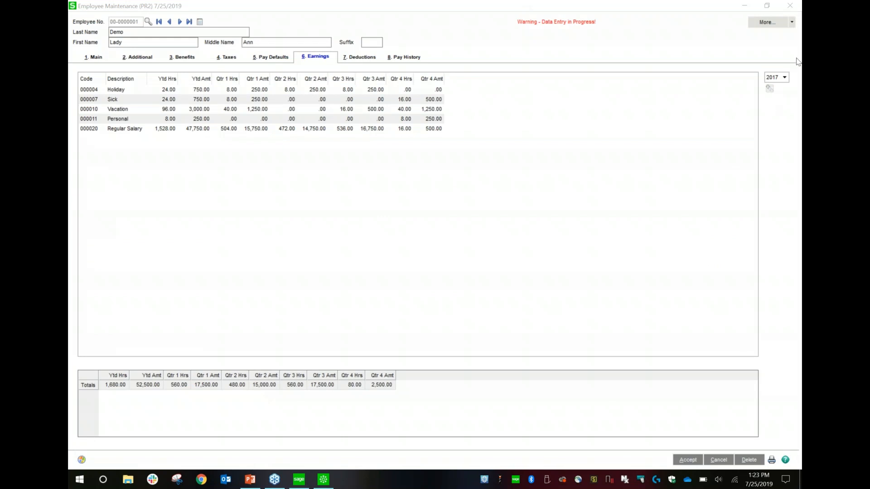
left_click(783, 78)
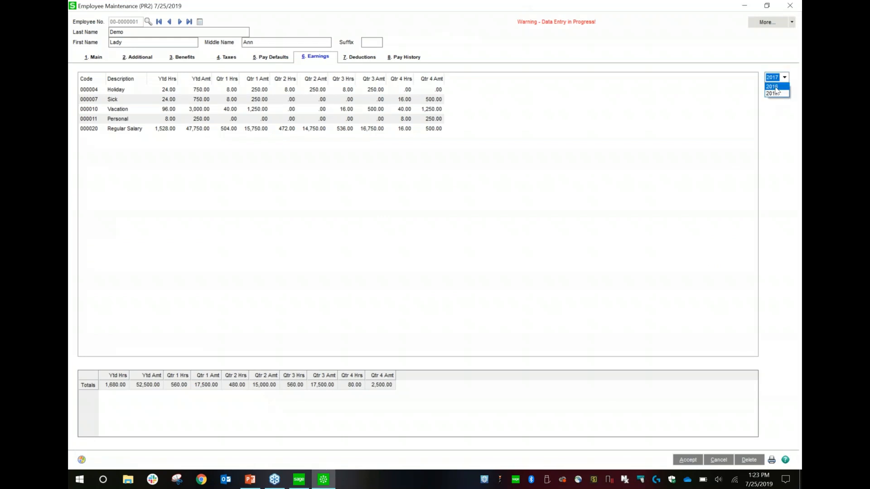
left_click(775, 91)
left_click(784, 77)
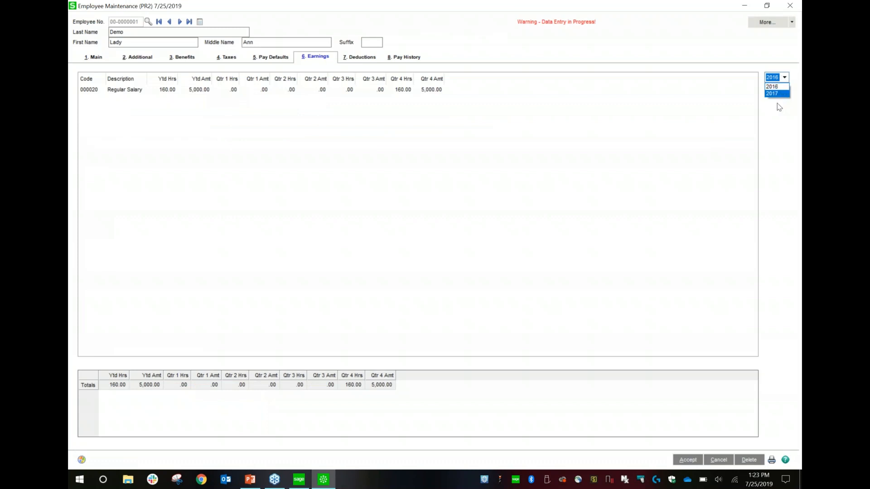
left_click(781, 88)
left_click(787, 78)
left_click(777, 96)
- Examine the employee's deductions for 2016 and 2017 with full descriptions showing, checking back against the 2017 earnings
left_click(364, 57)
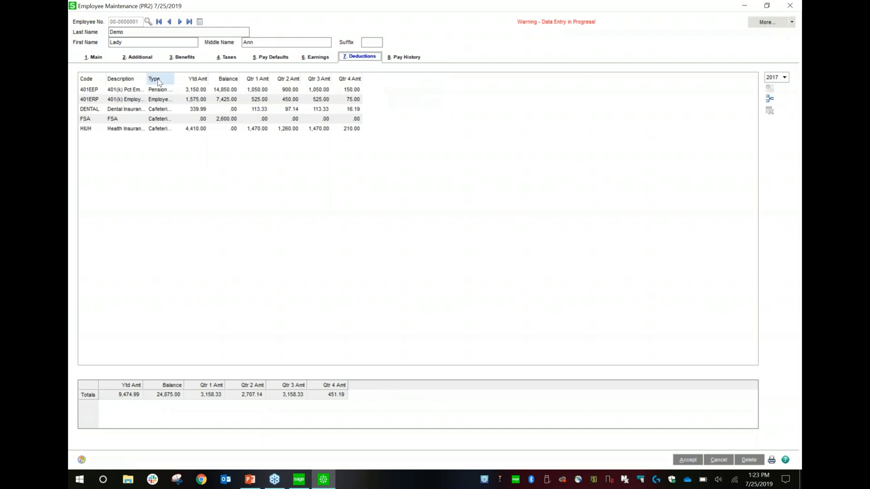
left_click_drag(146, 78, 206, 78)
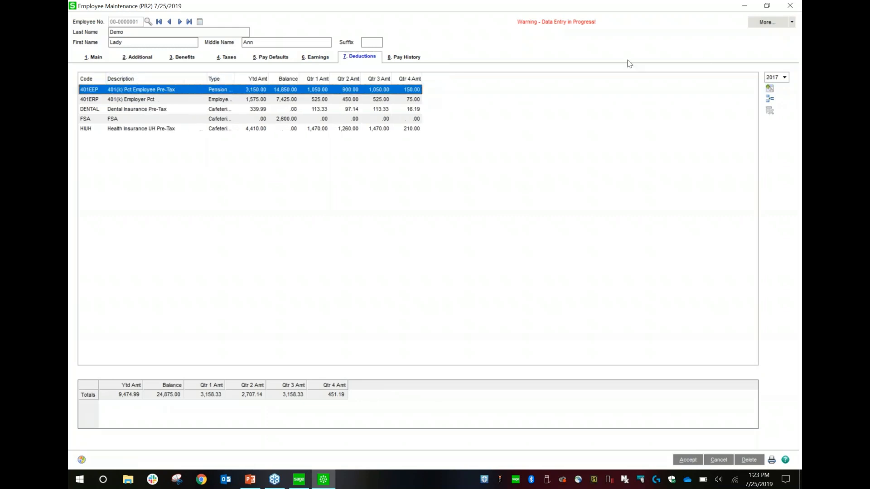
left_click(774, 79)
left_click(773, 85)
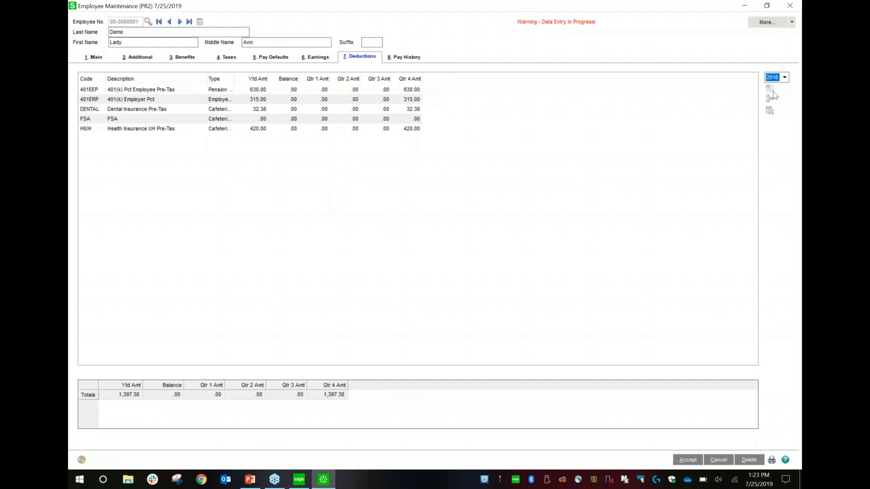
left_click(784, 77)
left_click(773, 92)
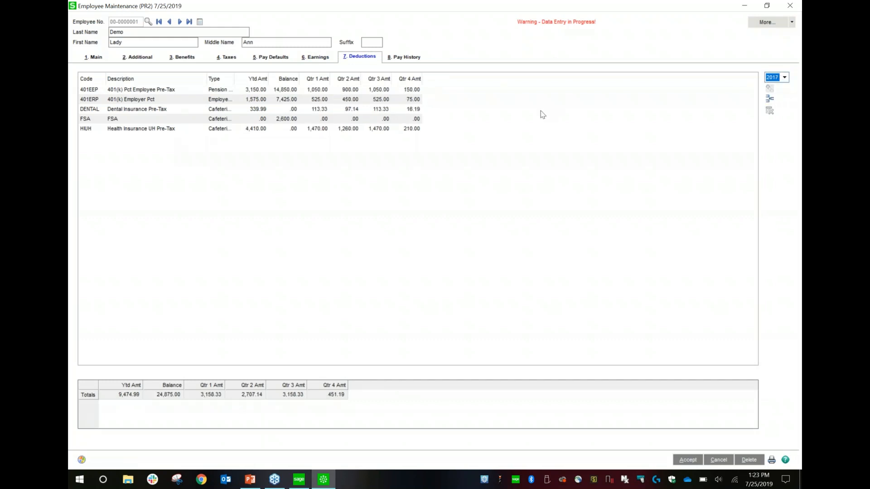
left_click(319, 58)
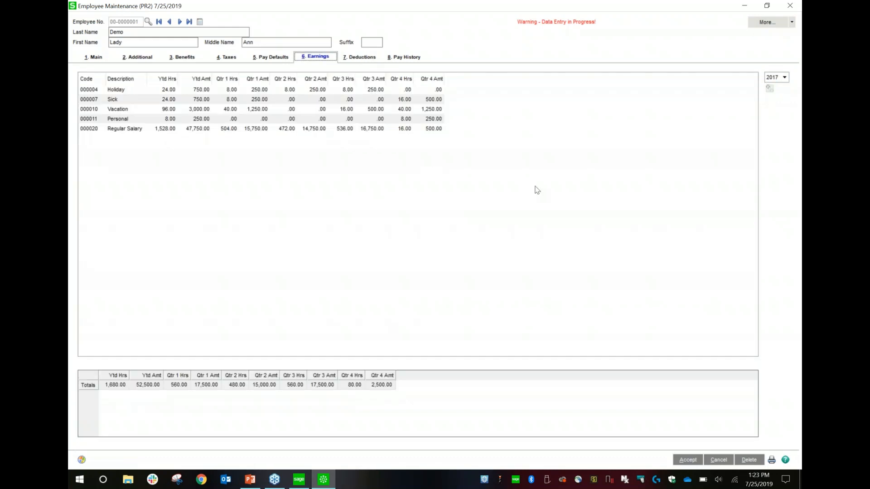
left_click(348, 60)
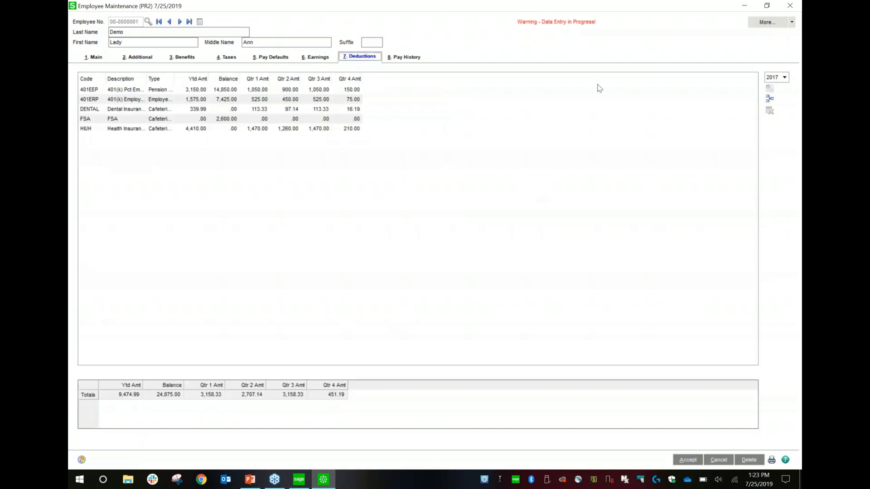
- Start a new 2017 deduction for the employee using deduction code HIBC, Health Insurance BC Pre-Tax
left_click(769, 100)
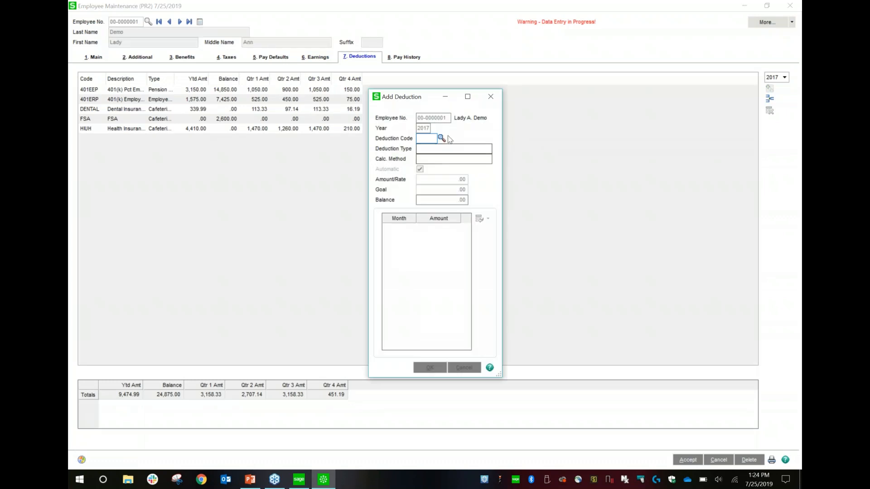
left_click(442, 138)
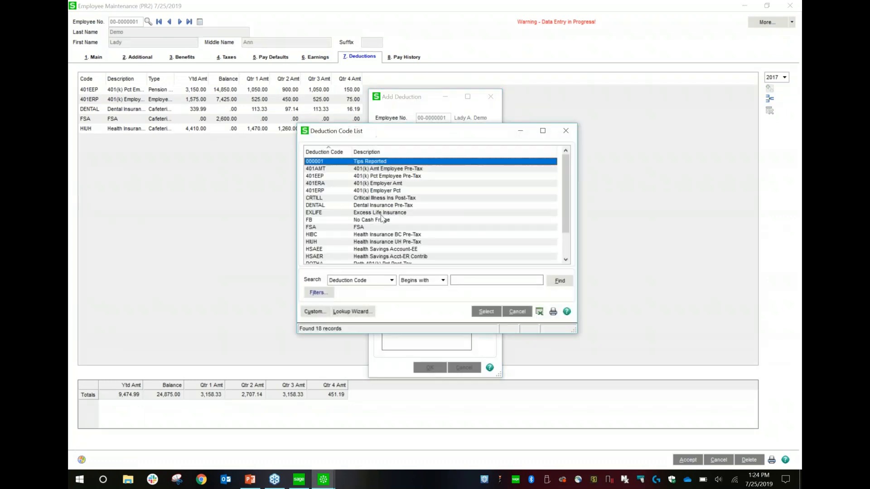
left_click(397, 235)
double_click(398, 235)
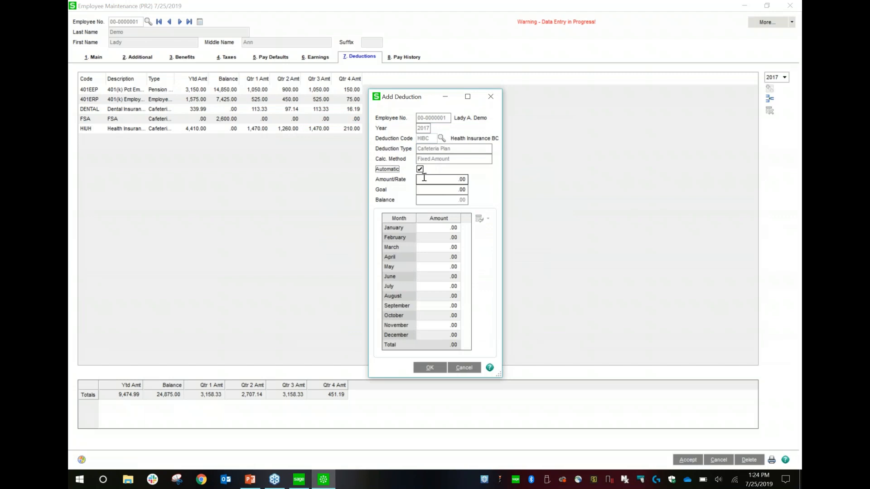
- Save the new deduction with amount/rate 35.00 and goal 3,500.00, and widen the Description column of the deductions list
left_click(450, 179)
type("35")
key("Tab")
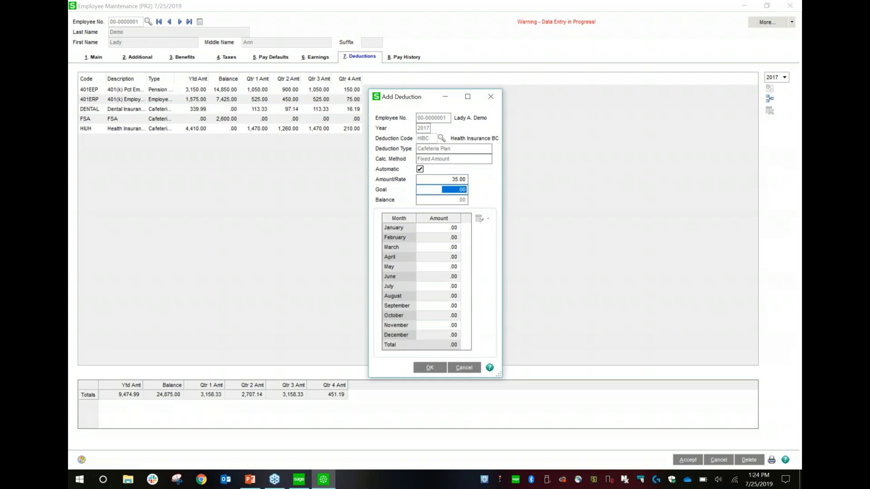
type("3500")
key("Tab")
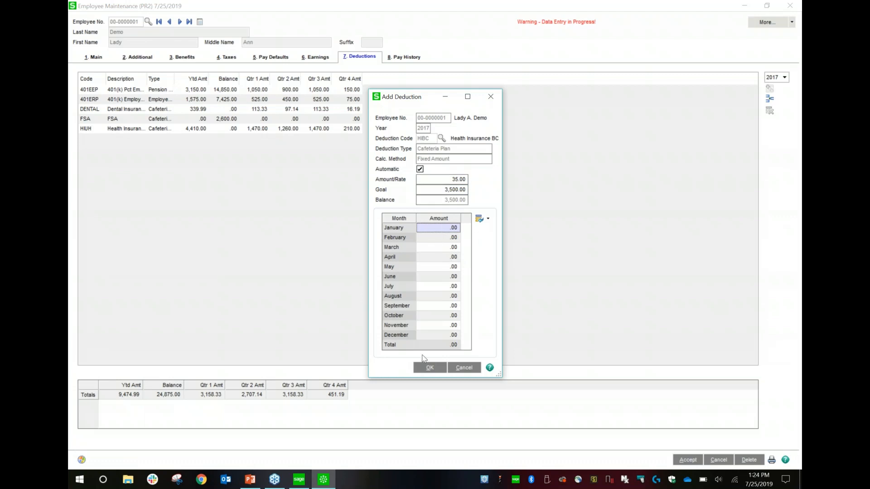
left_click(428, 368)
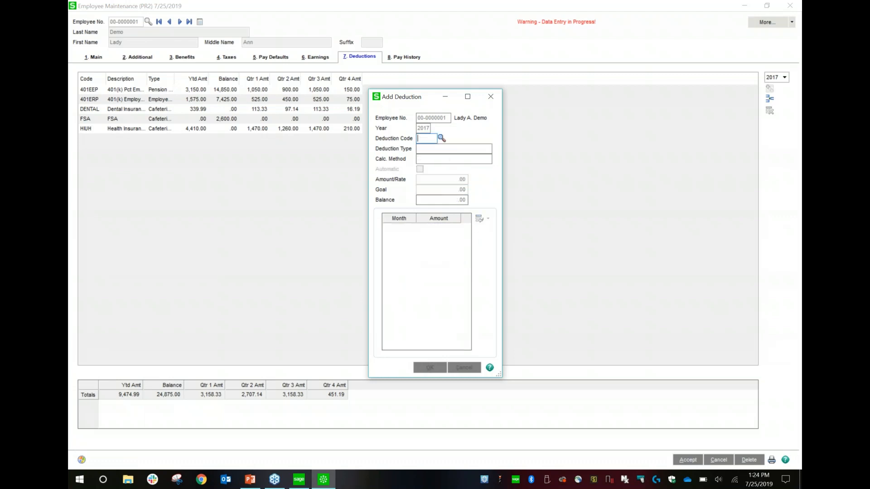
left_click(490, 96)
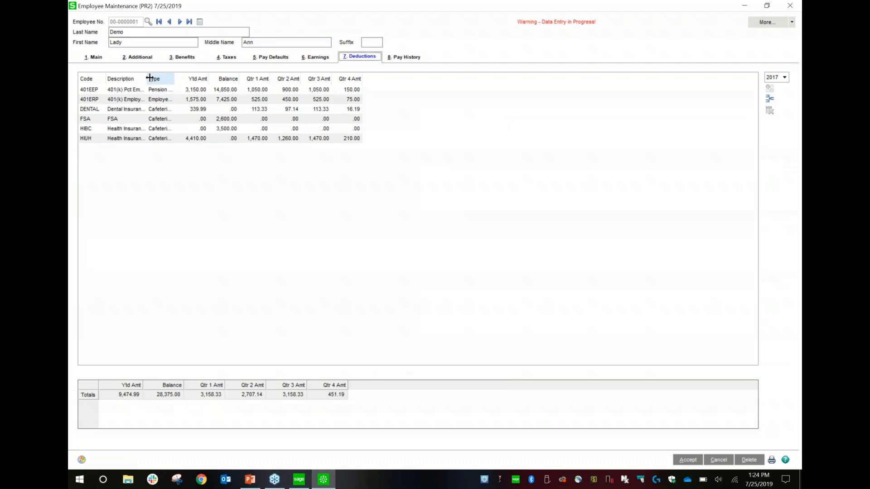
left_click_drag(150, 78, 192, 78)
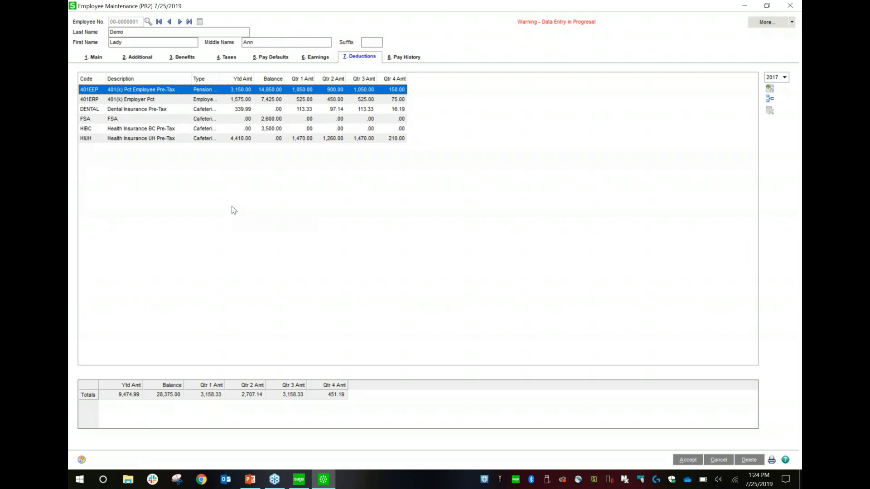
- Review the employee's 2017 pay history, highlighting the 3/3/2017 check, and switch the history to 2016
left_click(409, 57)
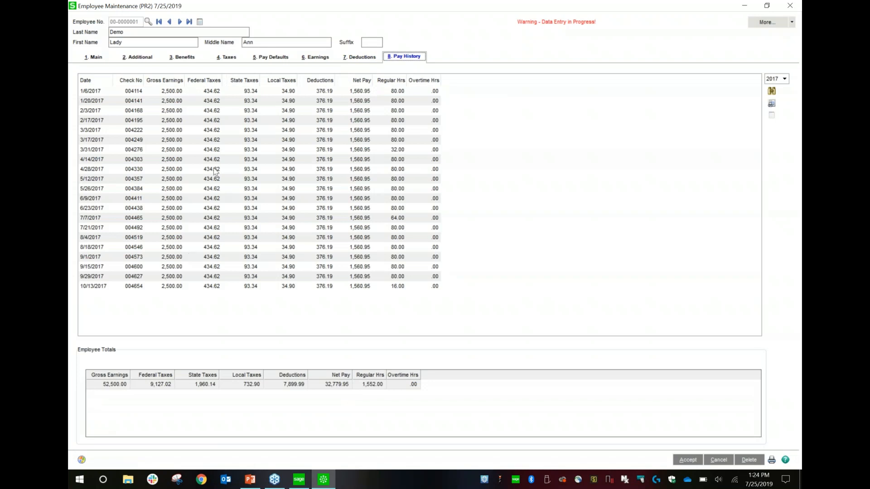
left_click(214, 169)
left_click(233, 130)
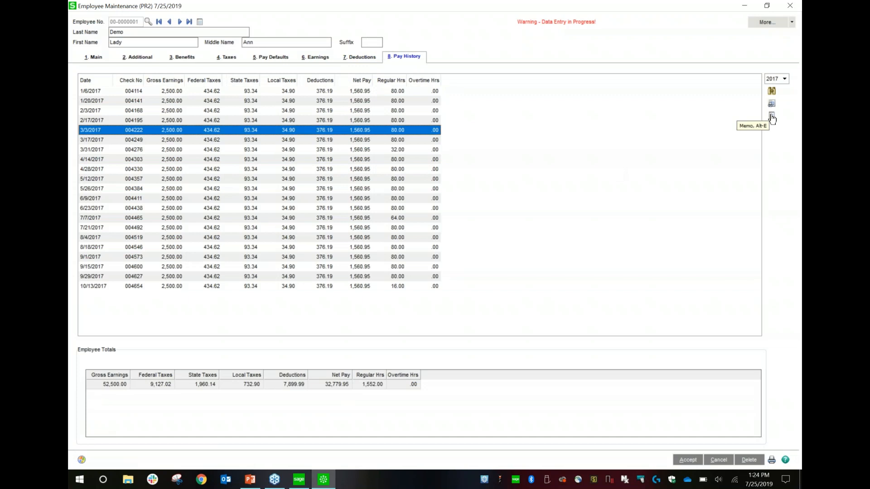
left_click(786, 80)
left_click(774, 86)
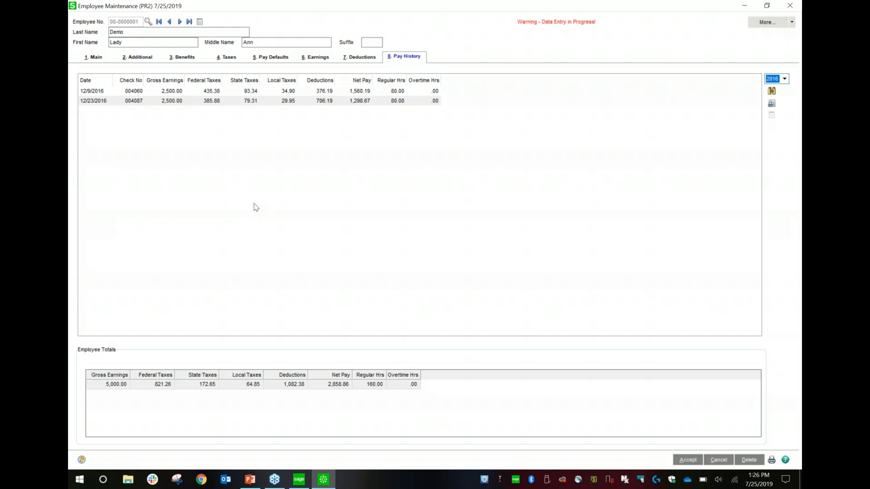
- Review the employee's 2017 tax summary for the Federal and Michigan tax groups, ending on Federal for quarter 4
left_click(791, 22)
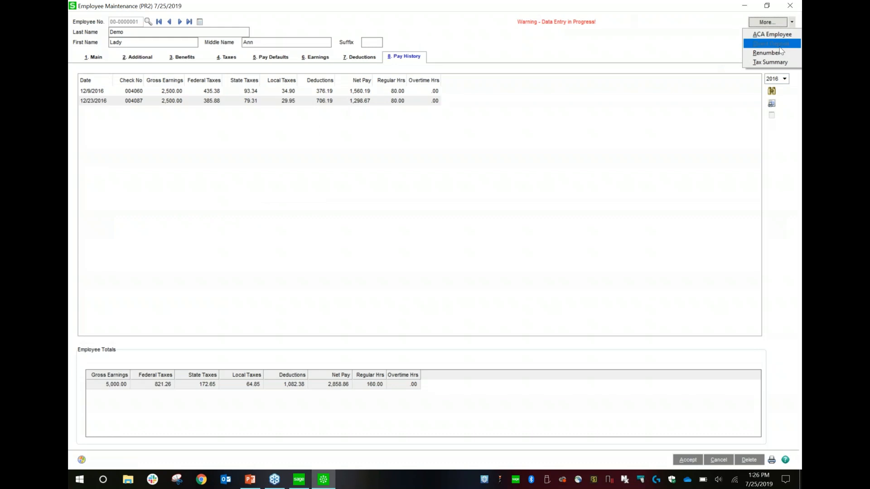
left_click(778, 62)
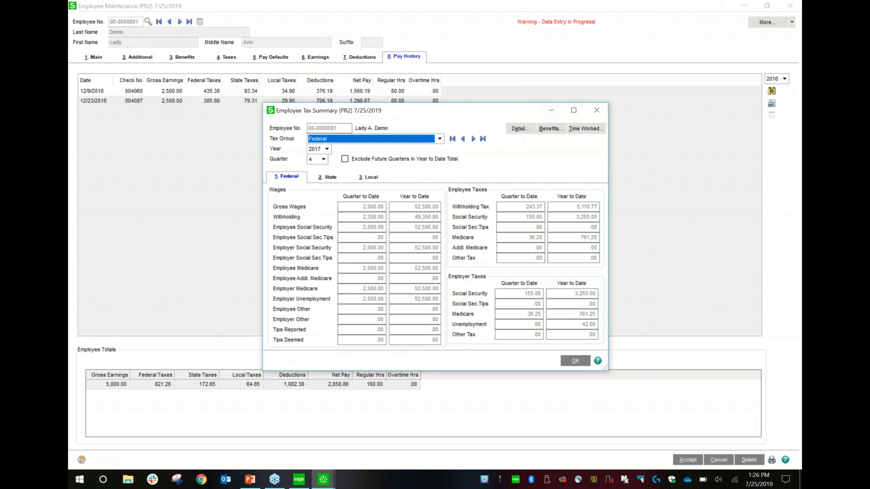
left_click(419, 143)
left_click(399, 153)
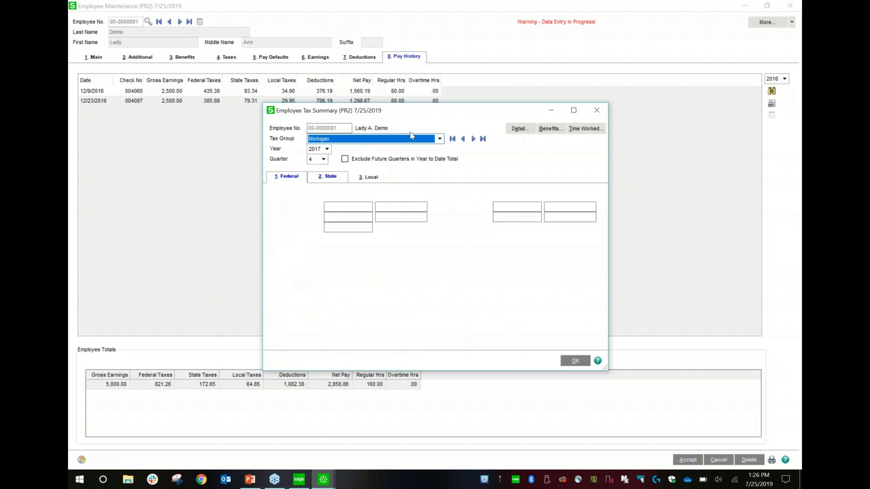
left_click(408, 139)
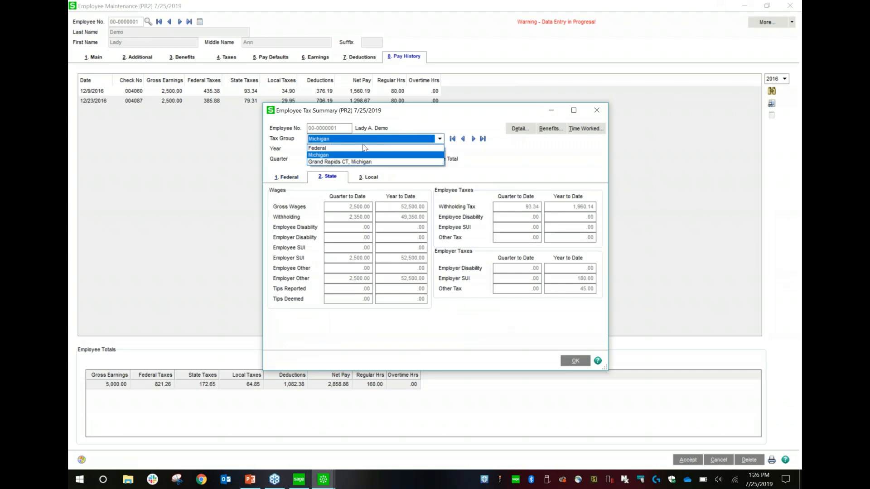
left_click(349, 148)
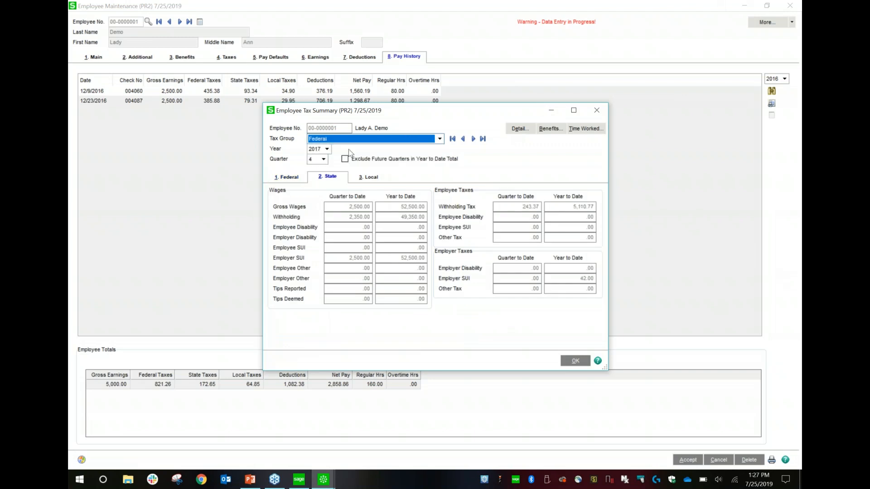
left_click(324, 159)
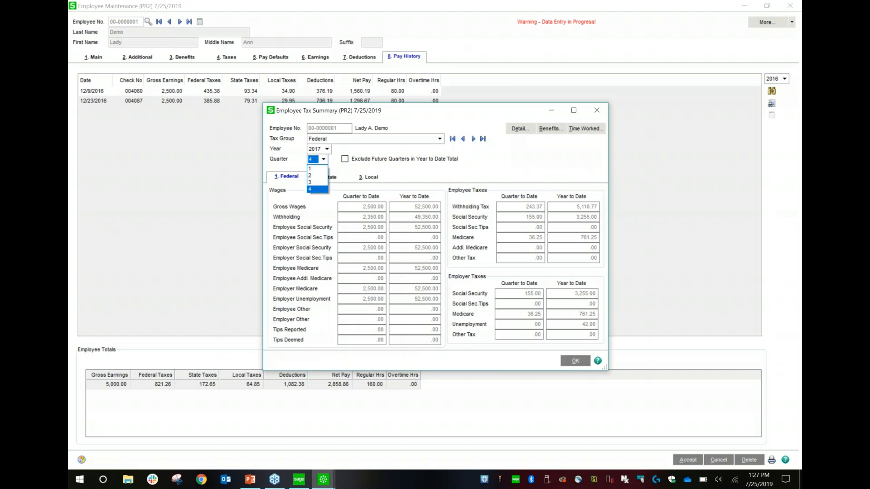
left_click(357, 148)
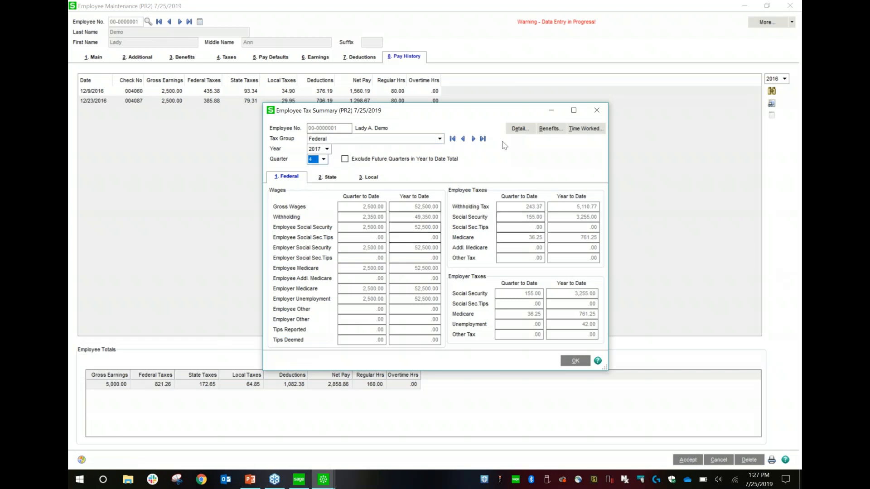
- Examine the employee's monthly 2017 federal wages, employee tax, employer tax and time worked, and close the tax windows and employee record
left_click(520, 128)
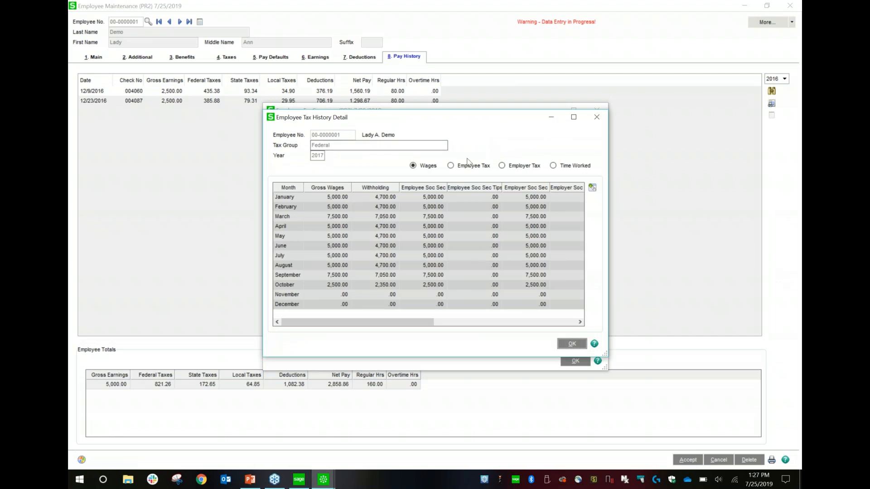
left_click(462, 167)
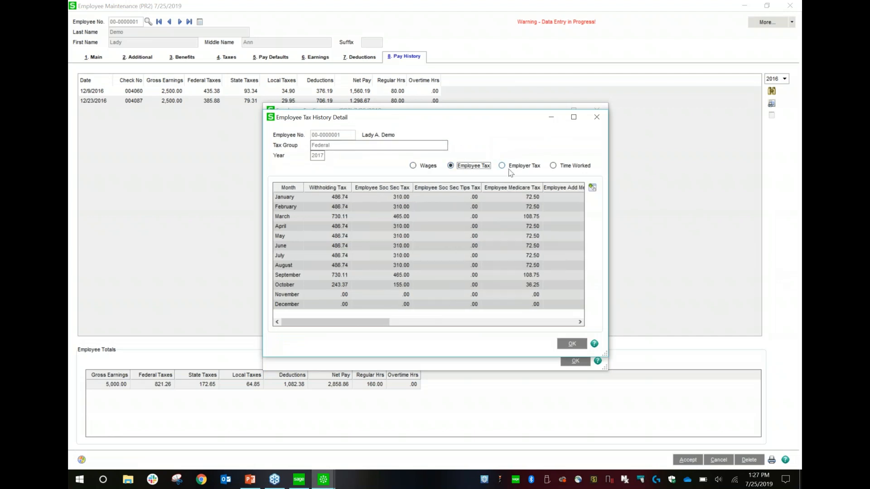
left_click(505, 166)
left_click(555, 166)
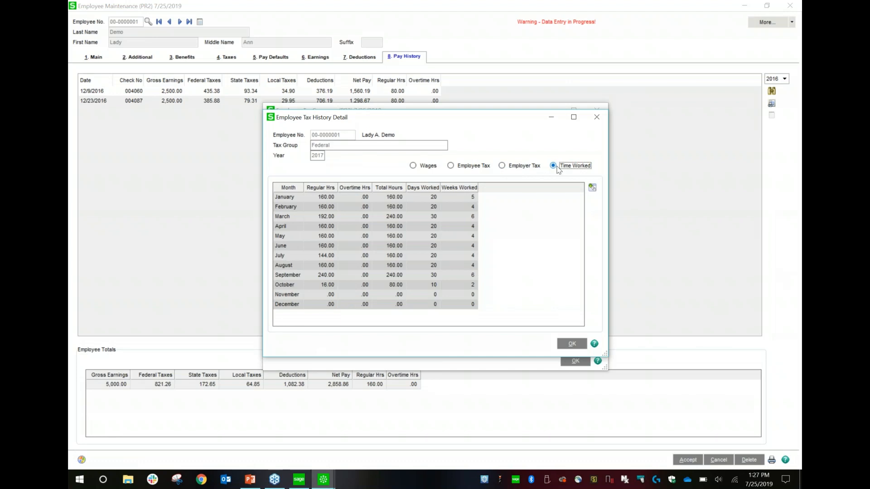
left_click(597, 117)
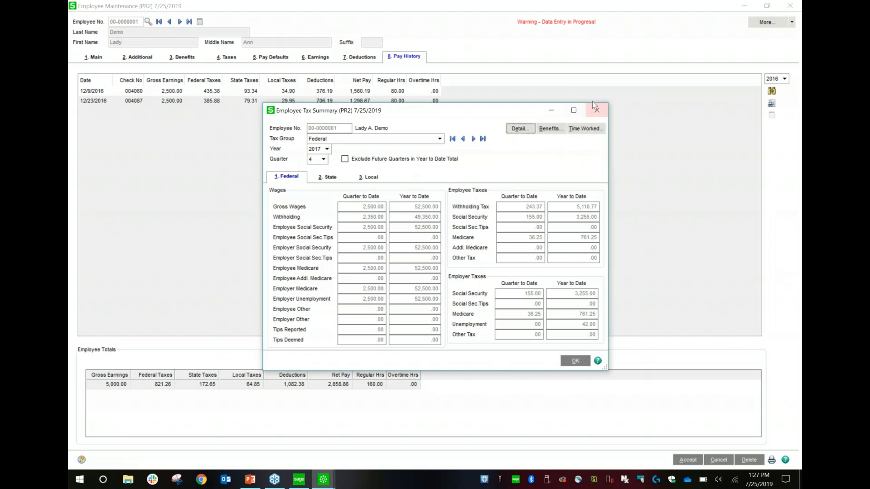
left_click(598, 112)
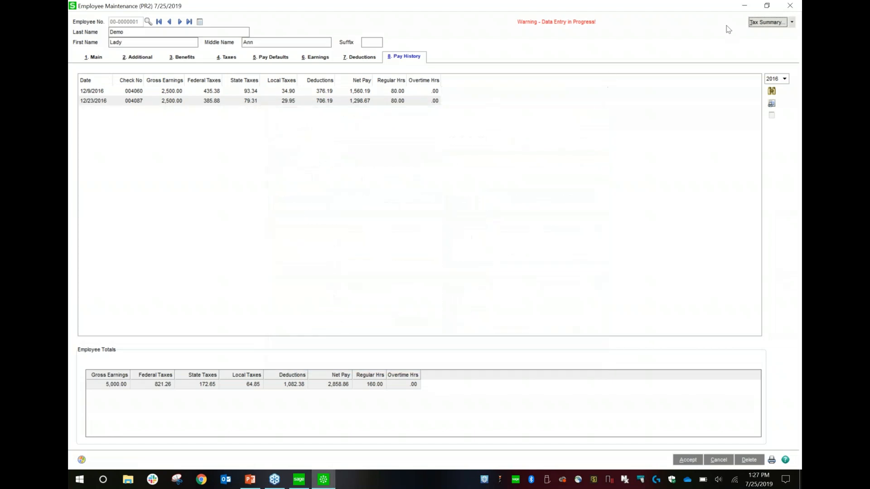
left_click(789, 5)
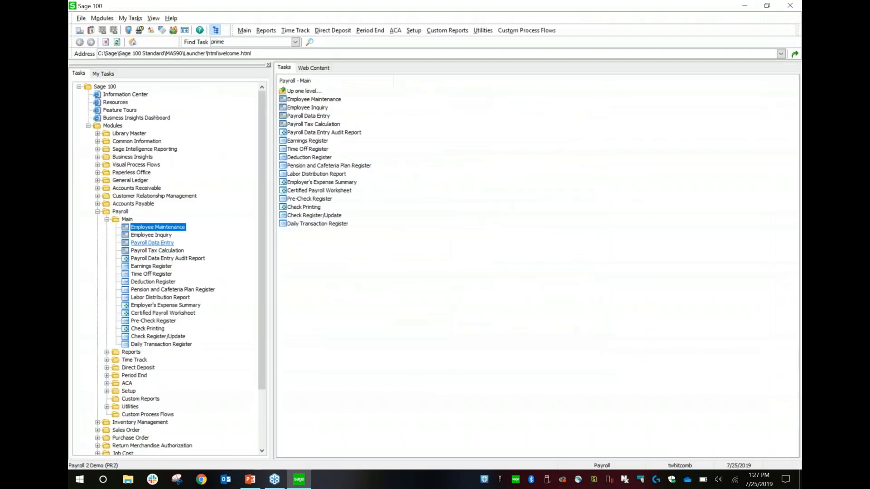
- Start Payroll Data Entry for the weekly pay cycle with the check date set to 7/25/2019, accepting the date warnings
left_click(154, 243)
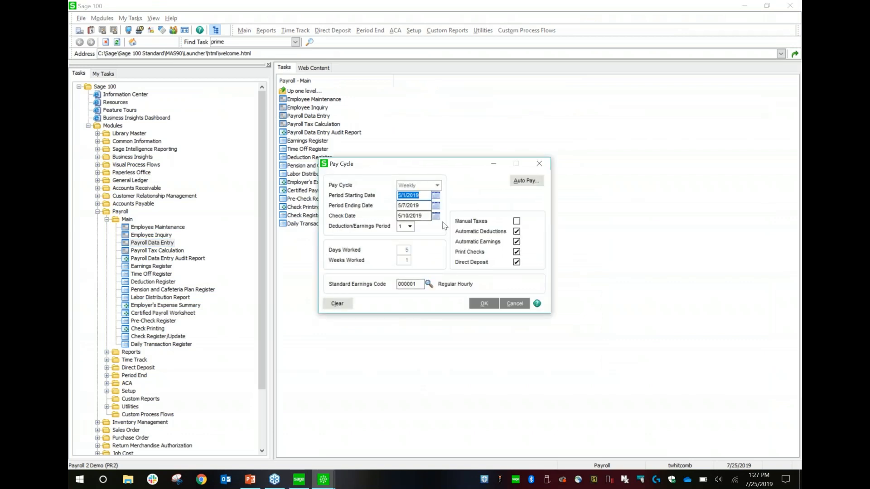
left_click(426, 216)
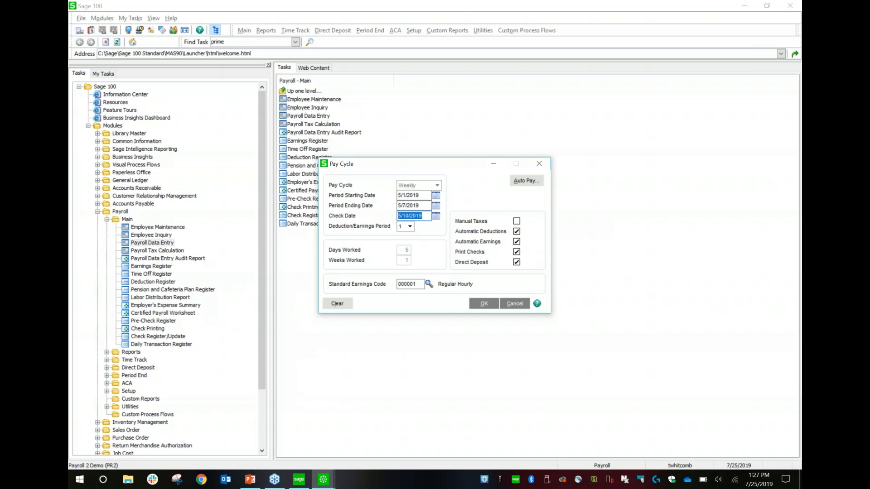
left_click(424, 215)
left_click_drag(424, 215, 319, 211)
type("07252019")
key("Tab")
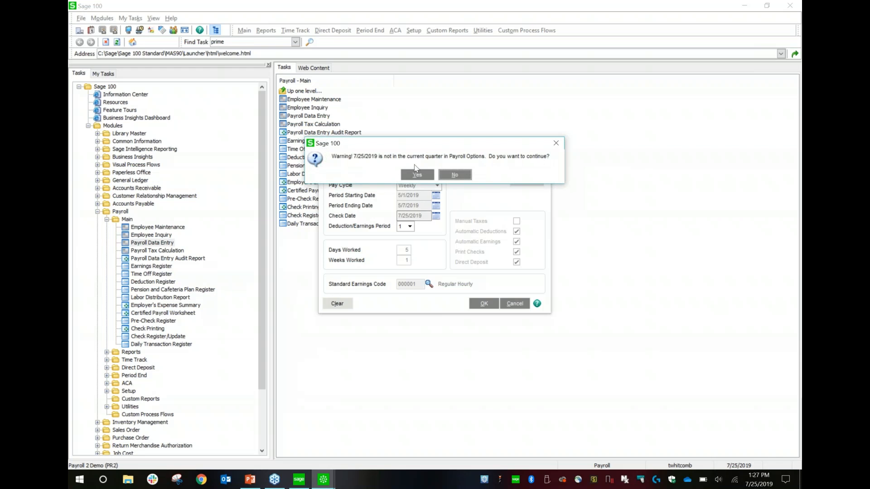
left_click(418, 175)
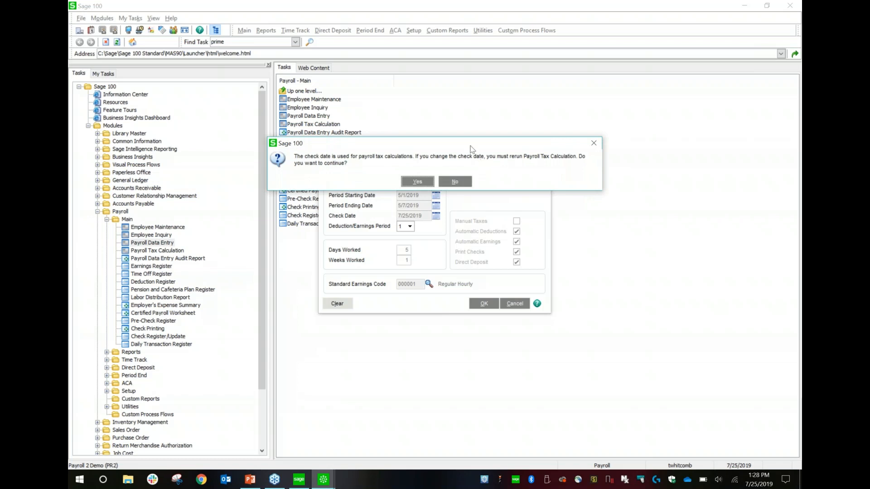
left_click(422, 183)
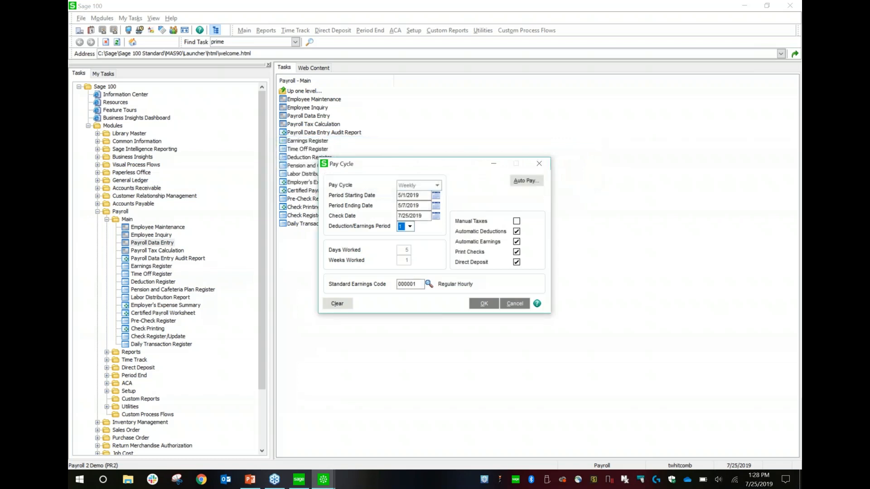
left_click(486, 306)
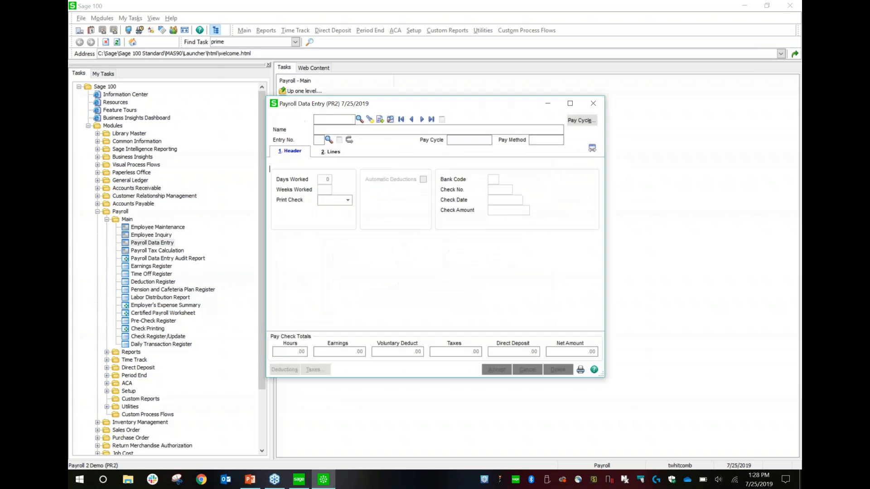
- Look over the list of existing payroll entries, open the first employee's entry and inspect its HIUH deduction line
left_click(369, 121)
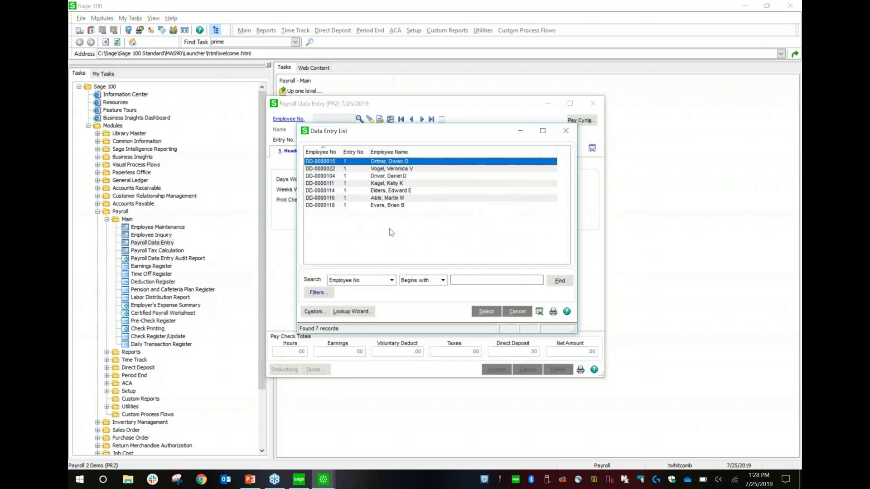
left_click(517, 312)
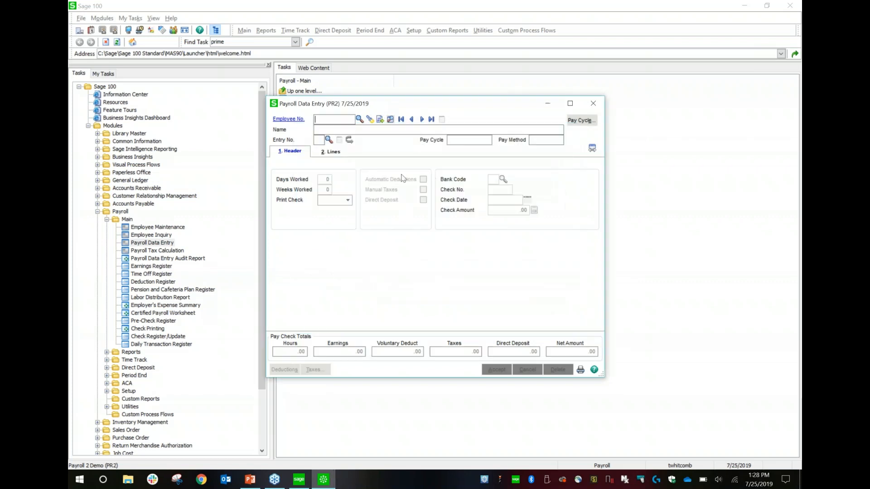
left_click(423, 119)
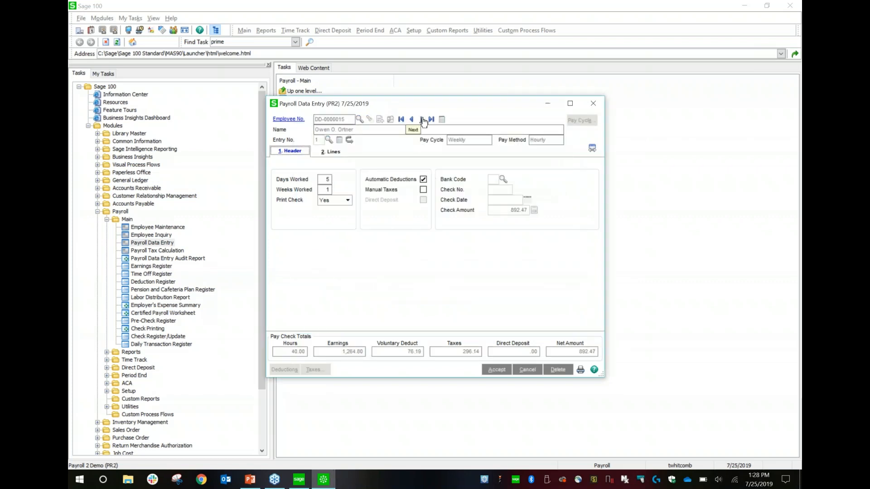
left_click(323, 154)
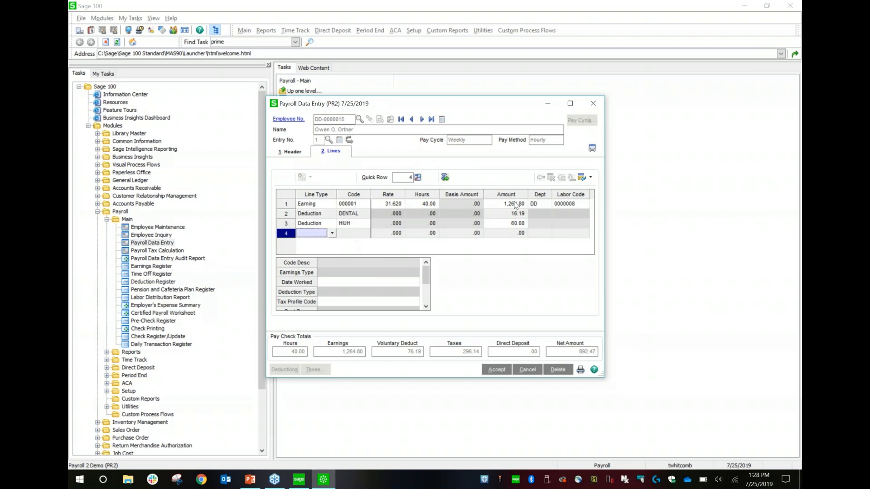
left_click(352, 222)
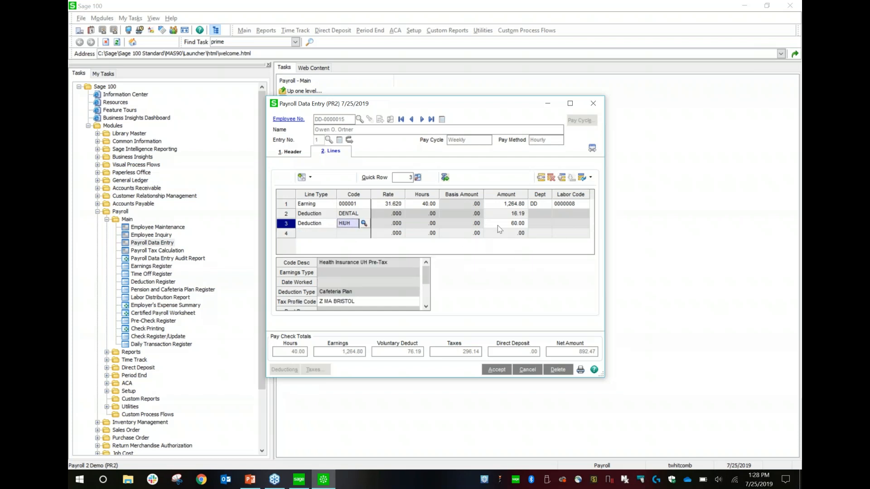
- Set the amount of the Regular Hourly earning line to 18,000.00 and select the DENTAL deduction's amount
left_click(505, 208)
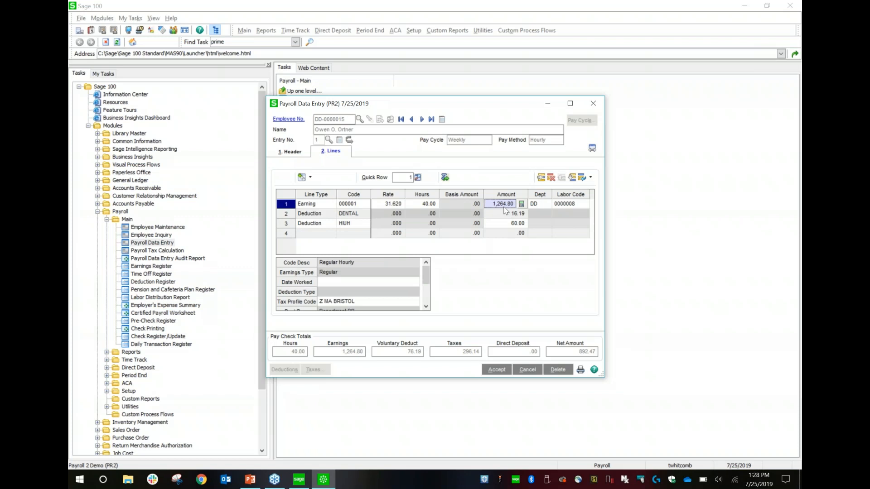
type("18000")
key("Tab")
left_click(506, 217)
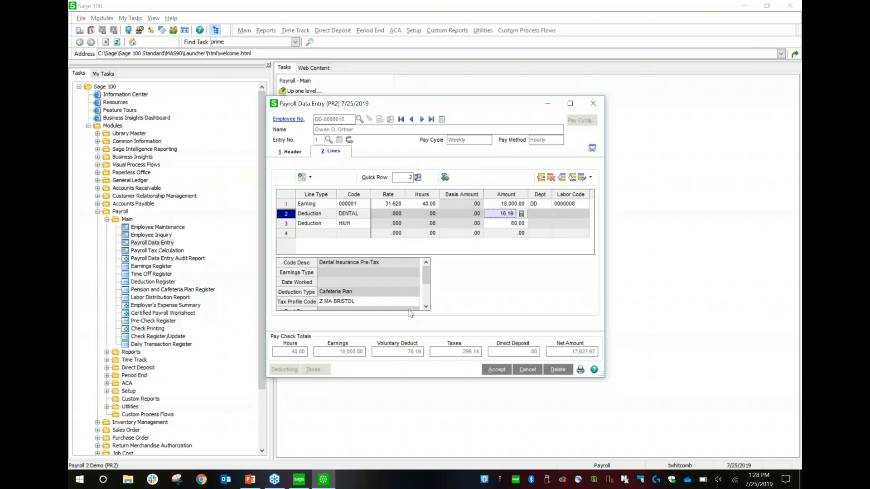
- Recalculate the deductions for this employee's payroll entry and accept the entry
left_click(445, 178)
left_click(445, 178)
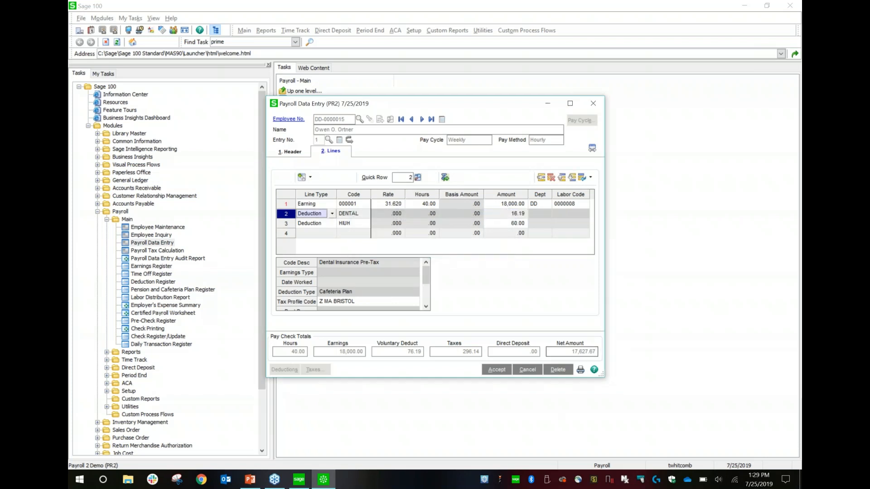
left_click(501, 373)
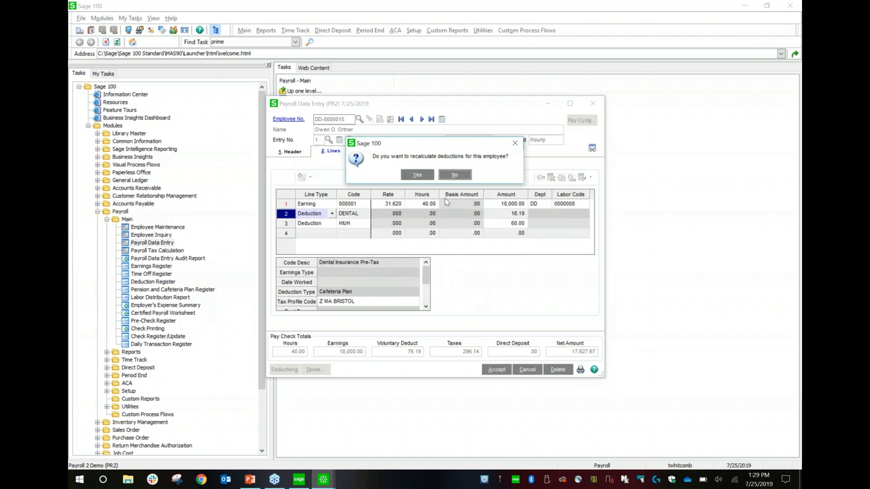
left_click(417, 175)
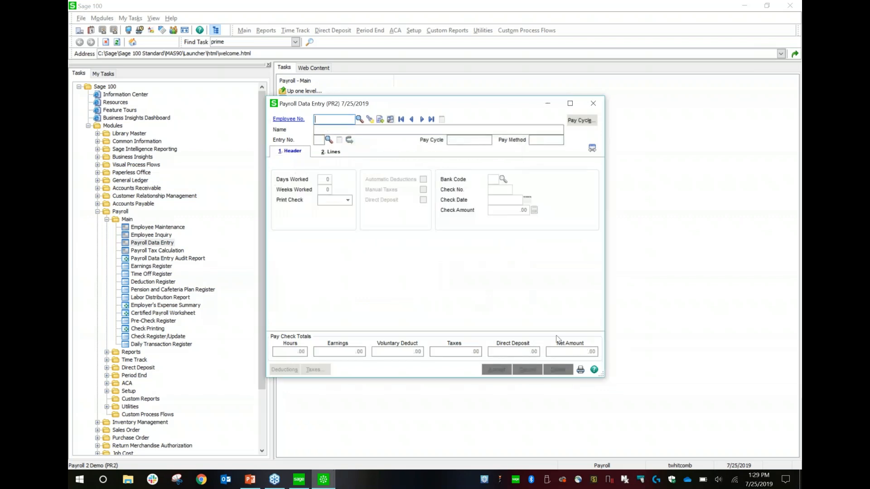
- Try to run the payroll tax calculation from Payroll Data Entry
left_click(581, 373)
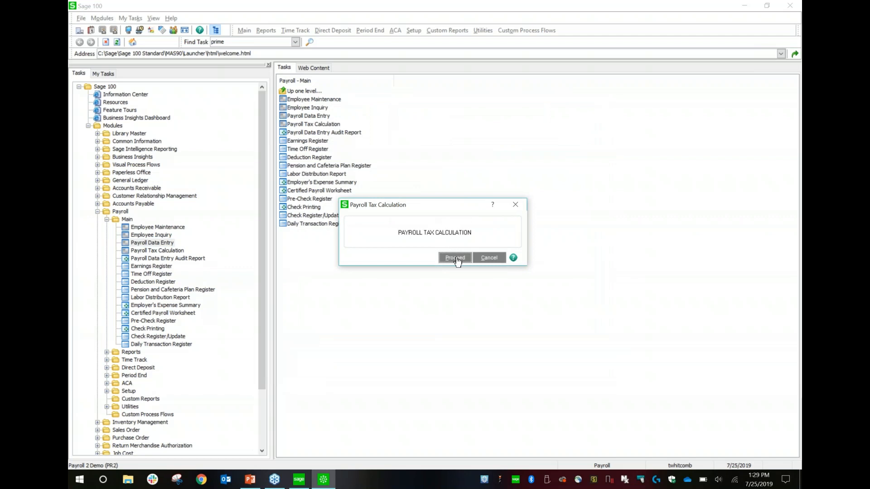
left_click(455, 257)
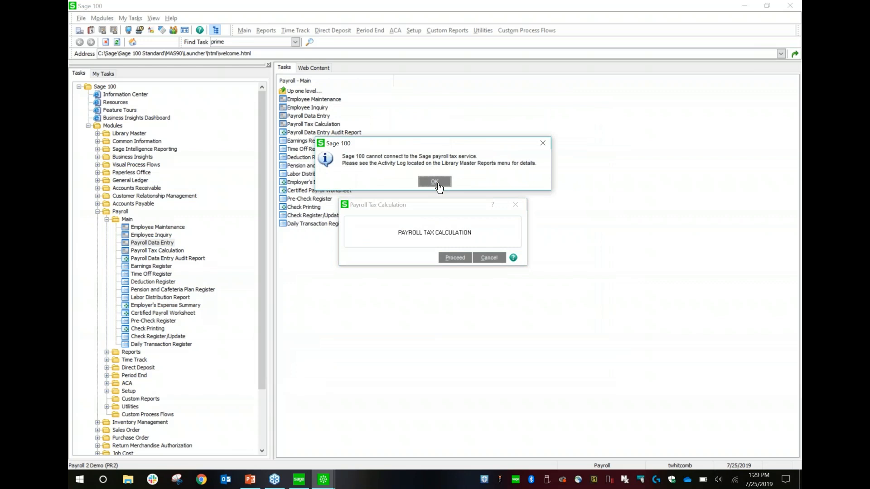
left_click(434, 182)
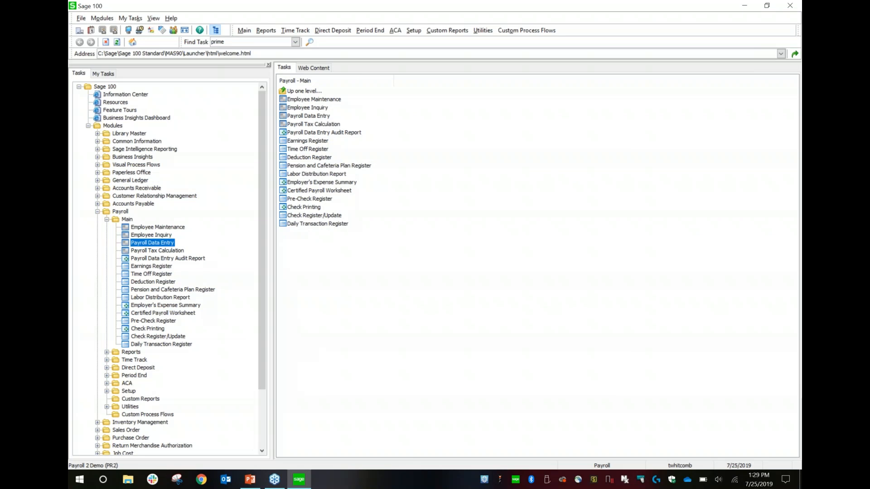
- Preview the Payroll Data Entry Audit Report with its standard settings and show it maximized at page width
left_click(180, 259)
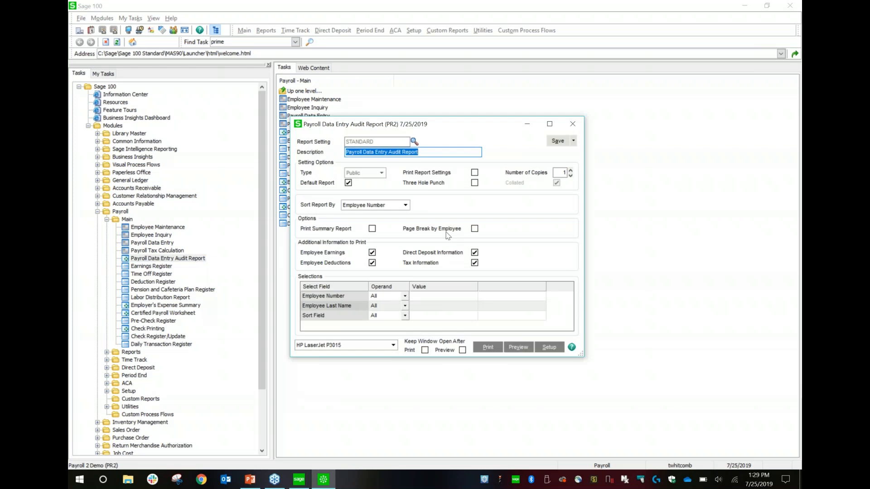
left_click(513, 352)
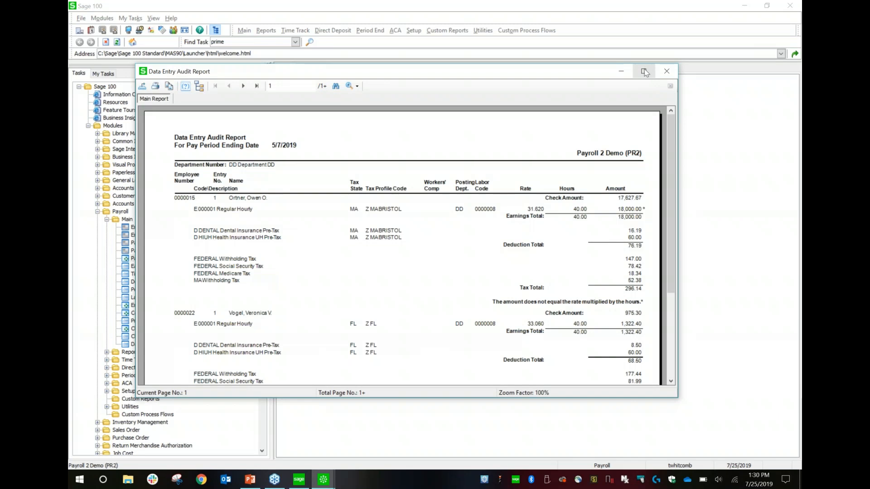
left_click(644, 71)
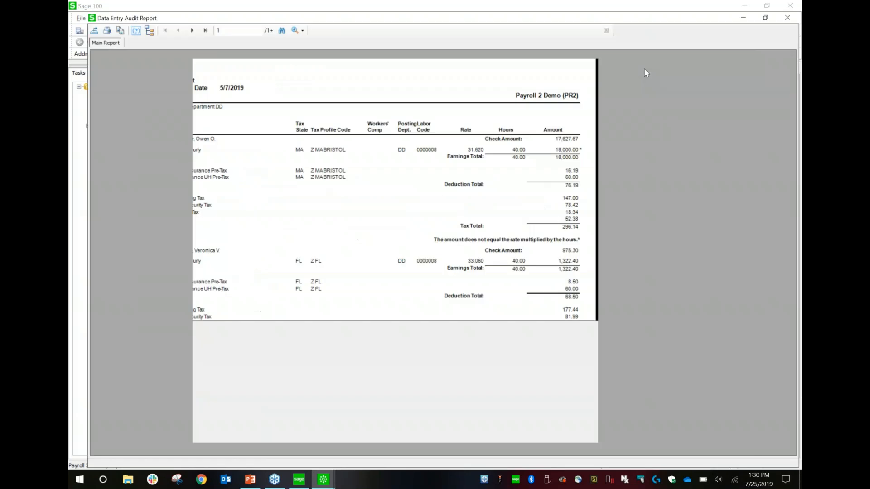
left_click(289, 19)
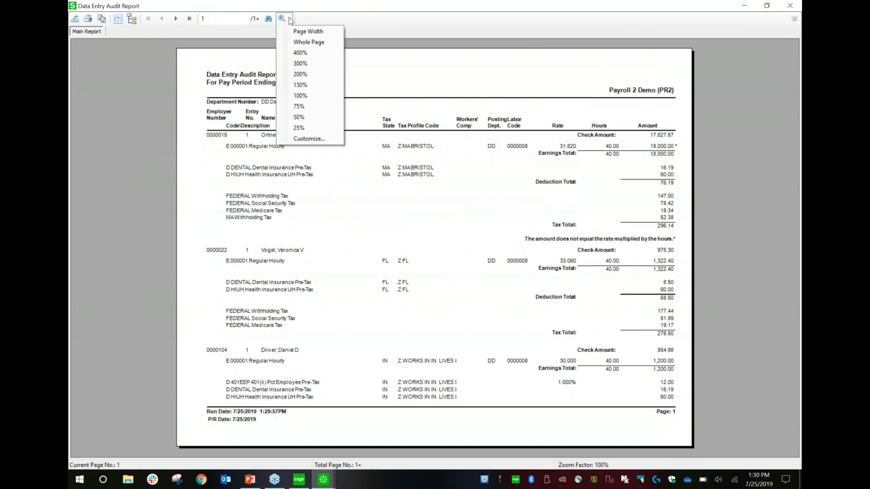
left_click(312, 32)
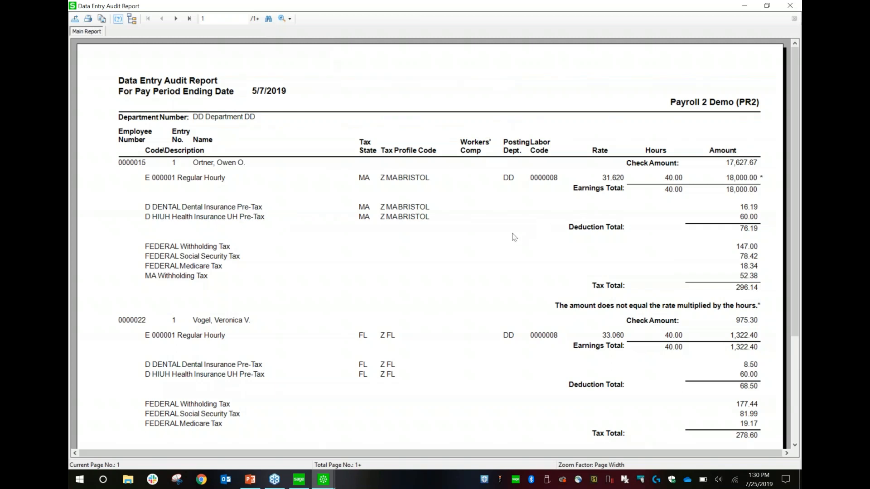
- Look over the audit report's first page and its final Report Recap page, and close the preview
scroll(514, 237, "down", 3)
scroll(514, 237, "up", 3)
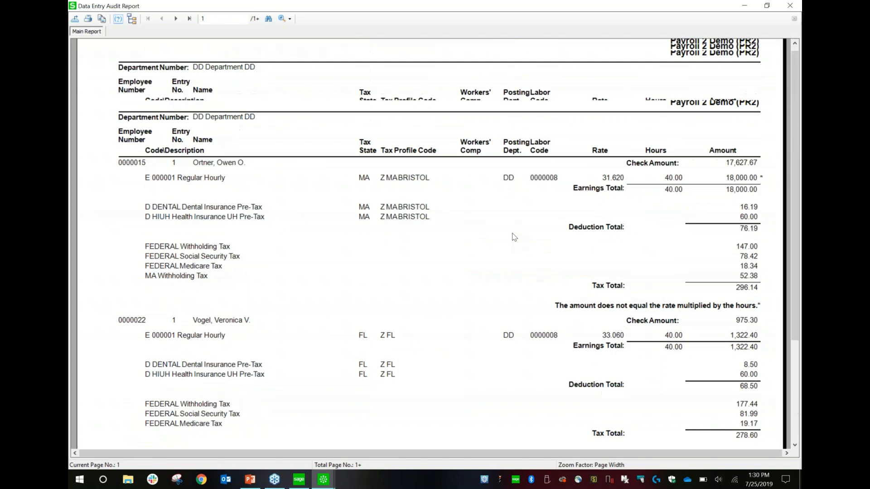
left_click(189, 19)
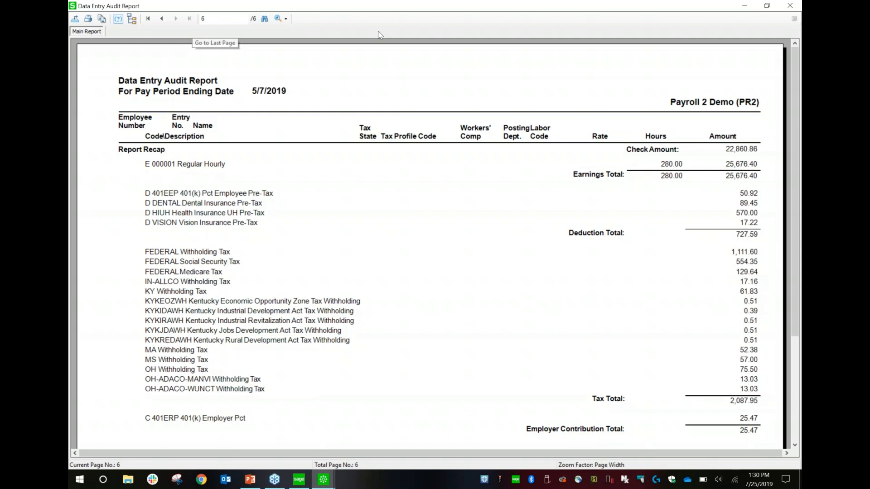
left_click(790, 6)
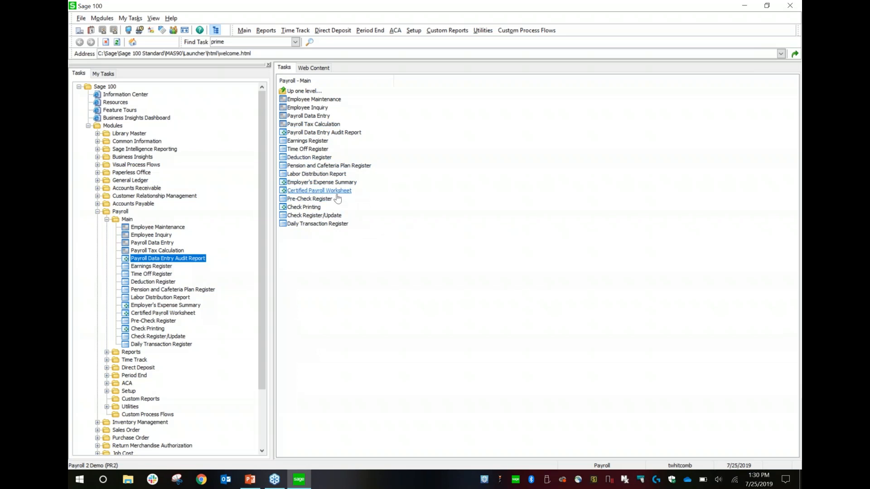
- Open Payroll Check Printing, review its bank, form and check number settings, and close it
left_click(306, 208)
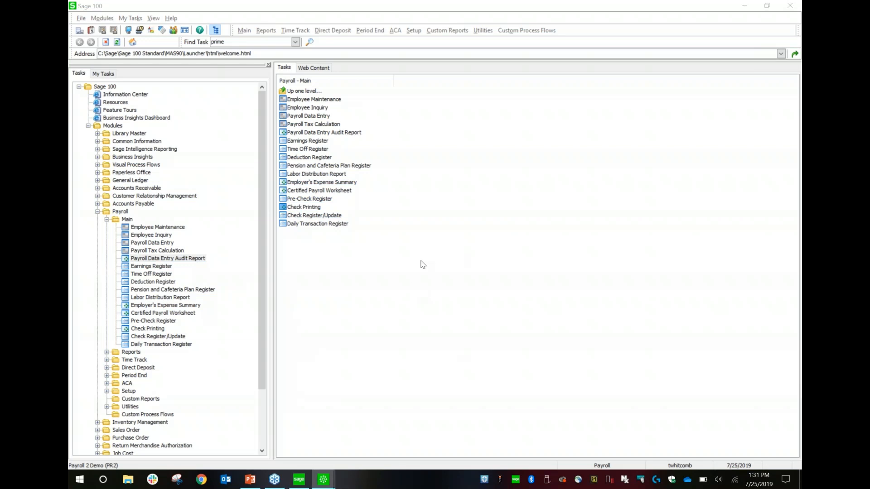
double_click(157, 64)
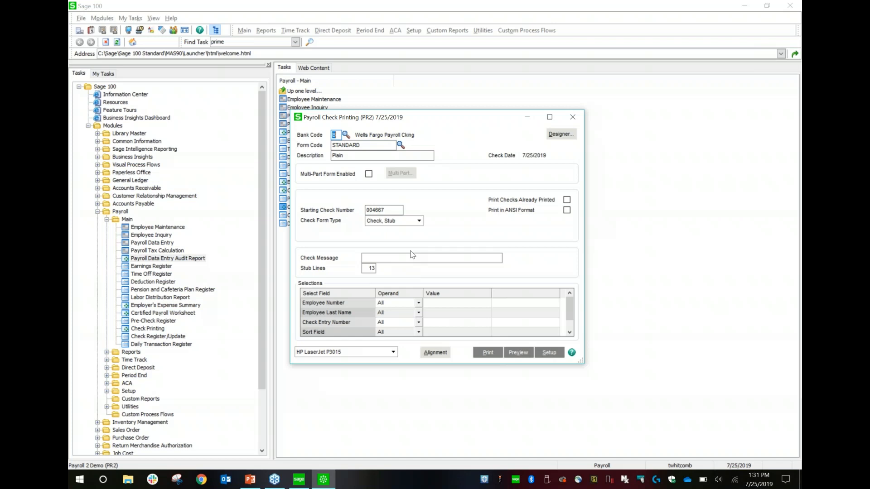
left_click(572, 119)
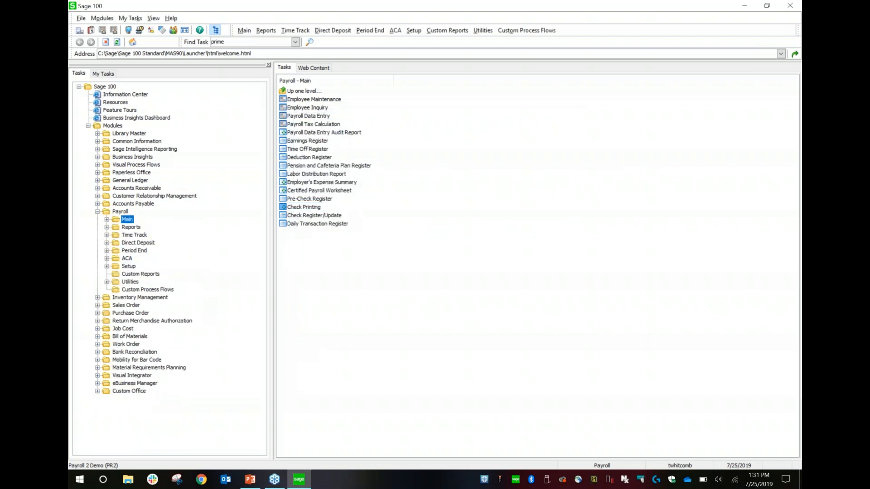
- In Payroll Options, set the Time Off 1 description to PTO and Time Off 3 to Fun, and accept the changes
left_click(128, 266)
left_click(140, 274)
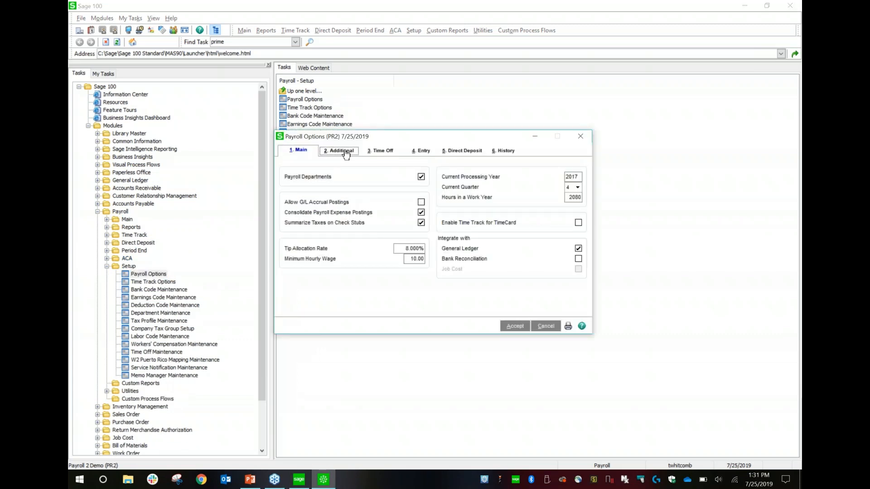
left_click(346, 154)
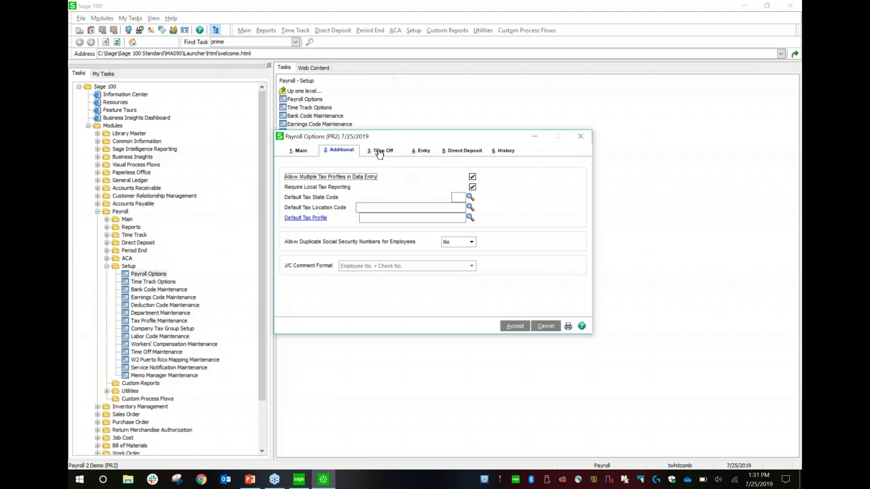
left_click(379, 152)
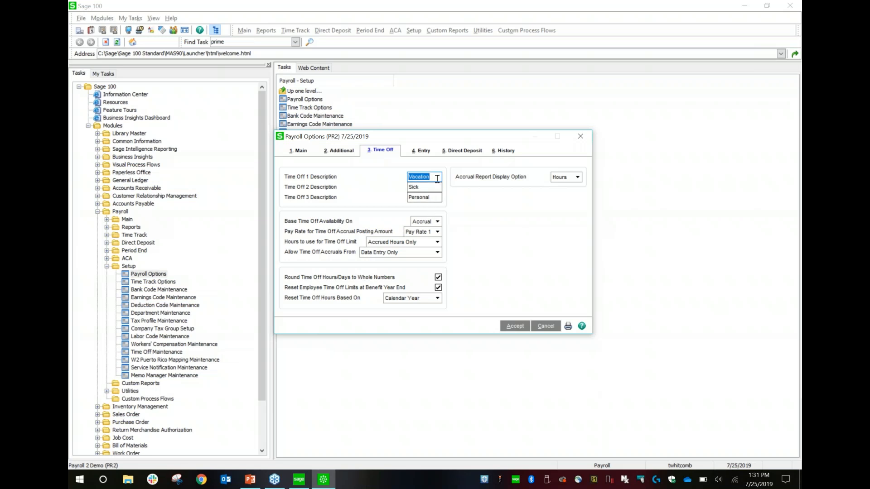
type("PTO")
key("Tab")
key("Tab")
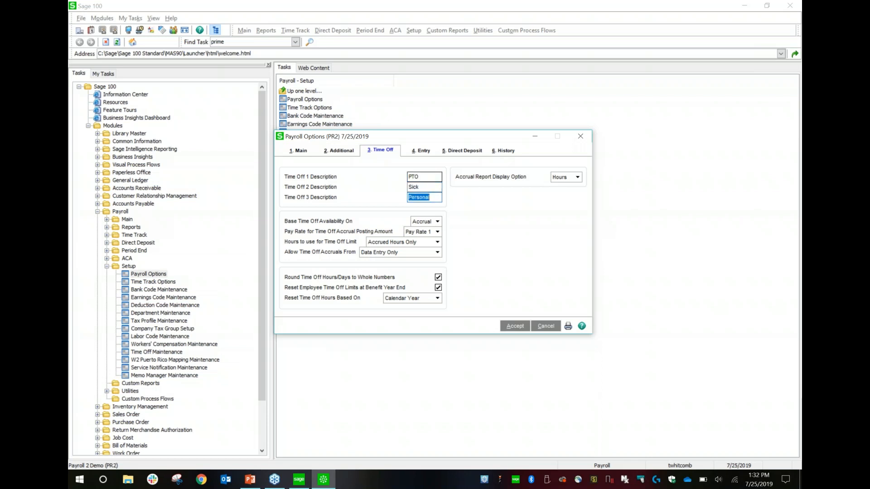
type("Fun")
key("Tab")
left_click(517, 326)
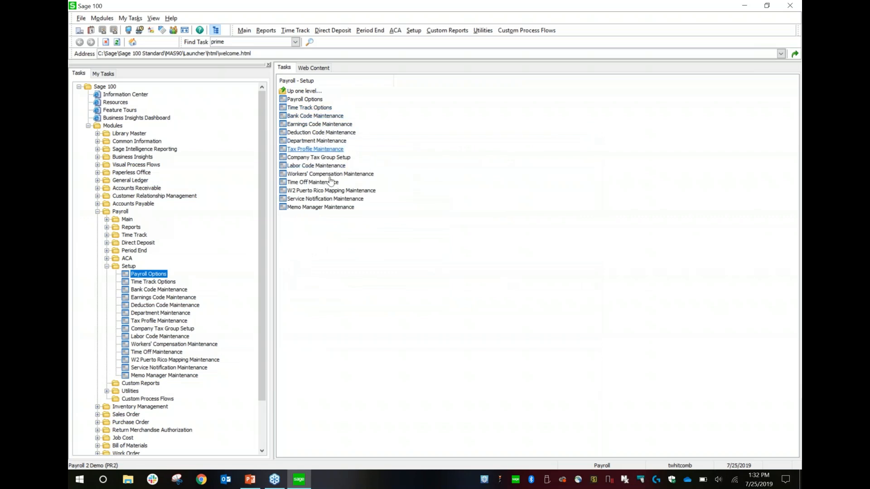
- Review the accrual settings of the first time off code in Time Off Maintenance and close it
left_click(313, 182)
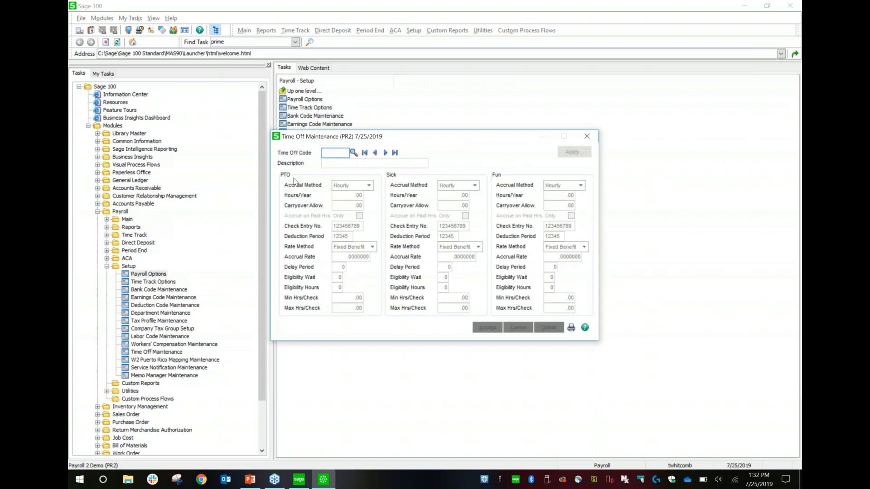
left_click(386, 153)
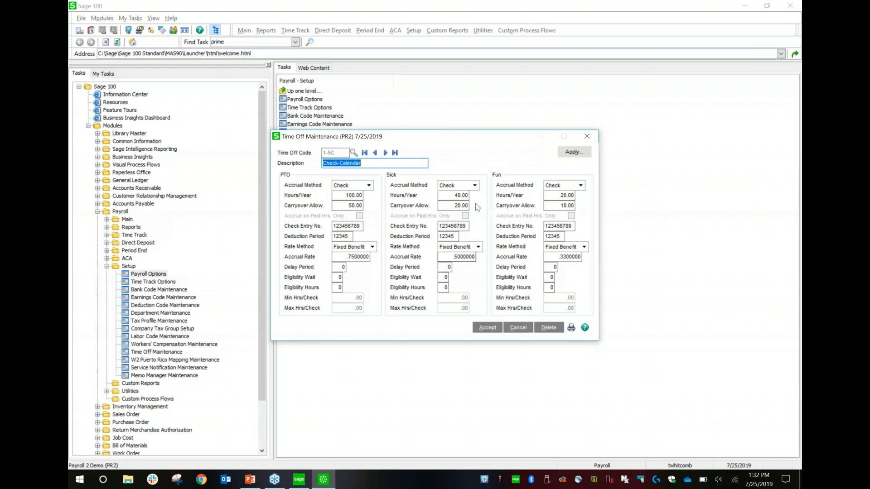
left_click(584, 135)
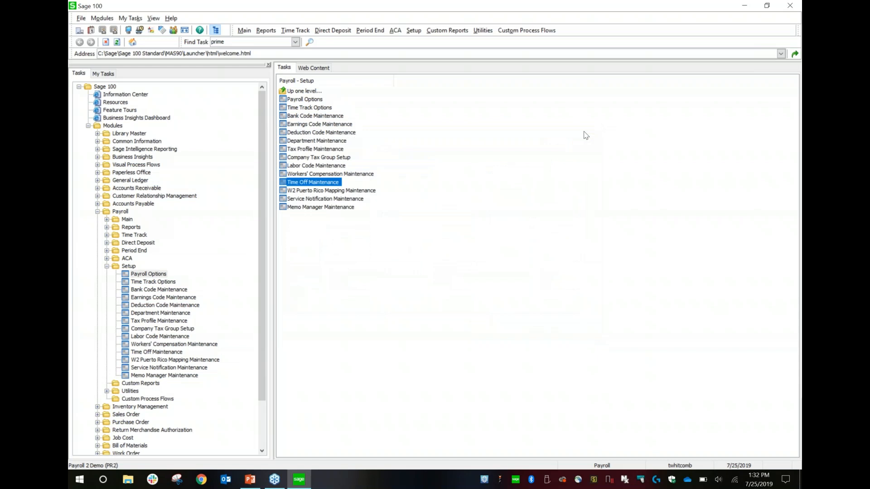
- Bring up the Regular Hourly earnings code, 000001, in Earnings Code Maintenance
left_click(320, 132)
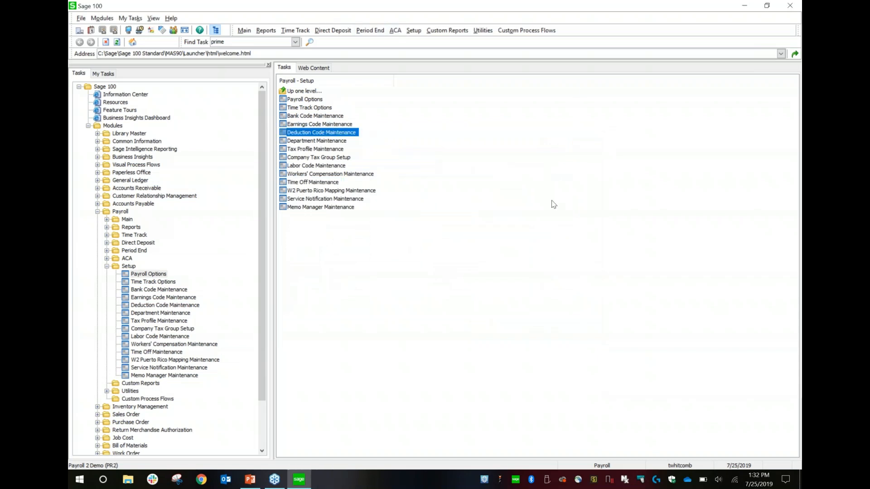
left_click(586, 123)
left_click(319, 125)
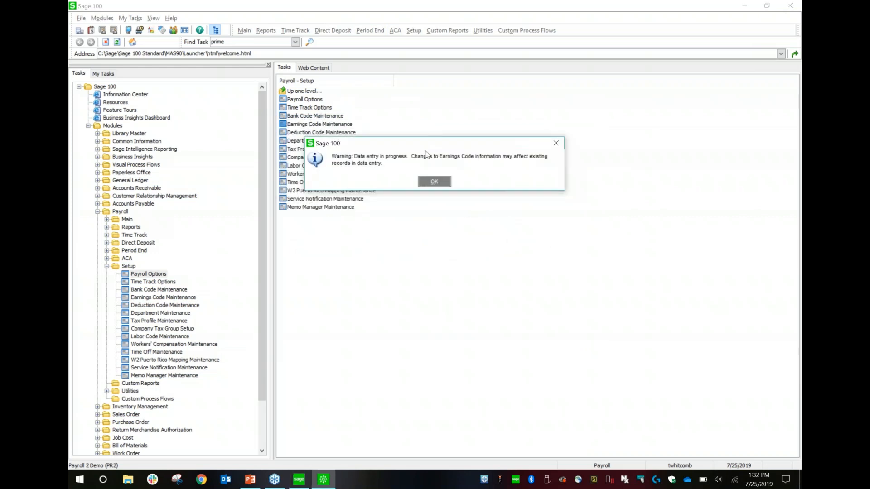
left_click(422, 178)
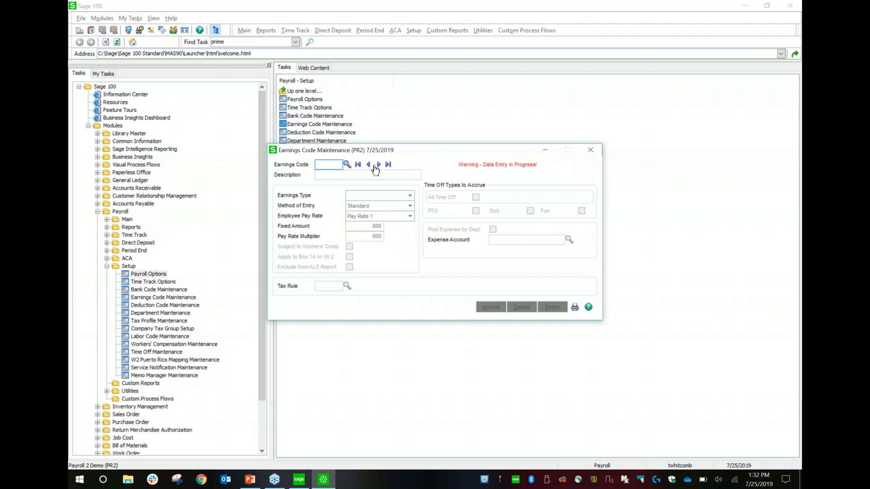
left_click(379, 164)
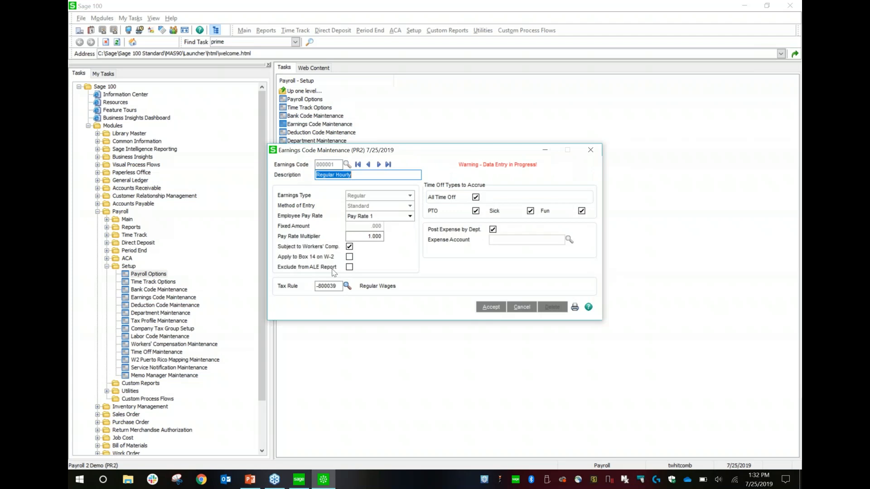
- Browse the compensation tax rules for the earnings code, pick -800039 Regular Wages, and close Earnings Code Maintenance
left_click(347, 286)
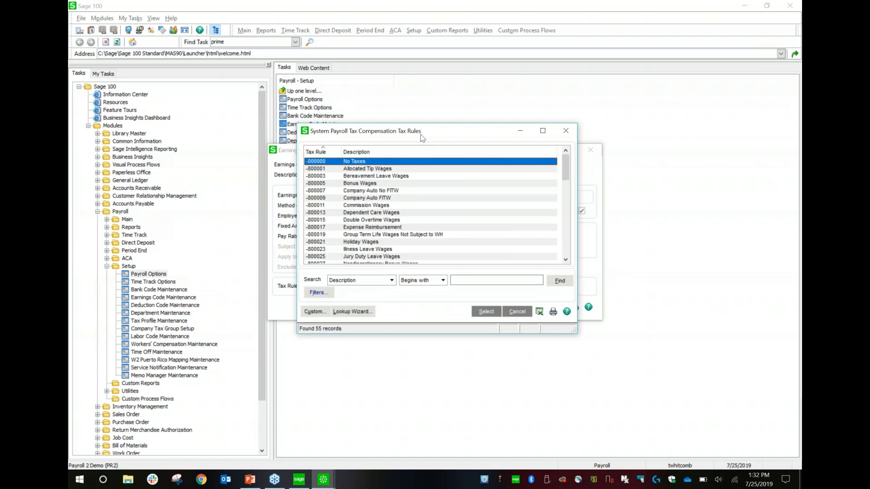
left_click_drag(421, 136, 521, 139)
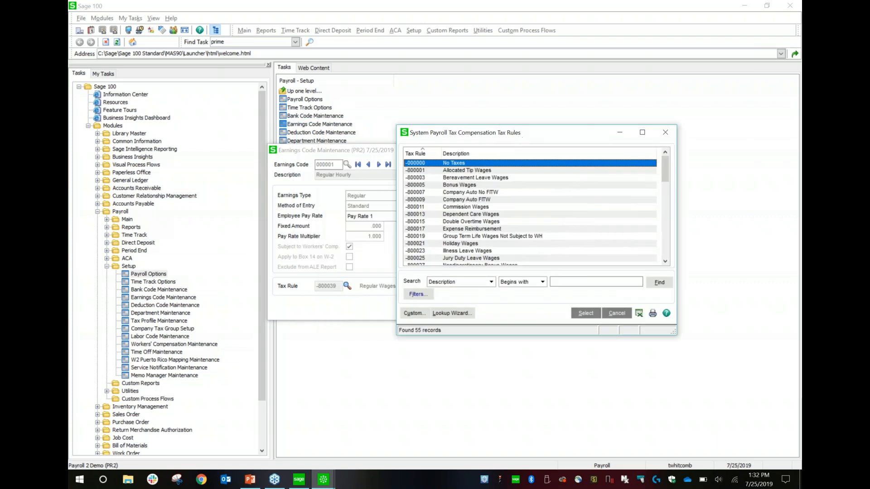
left_click(666, 255)
left_click(666, 255)
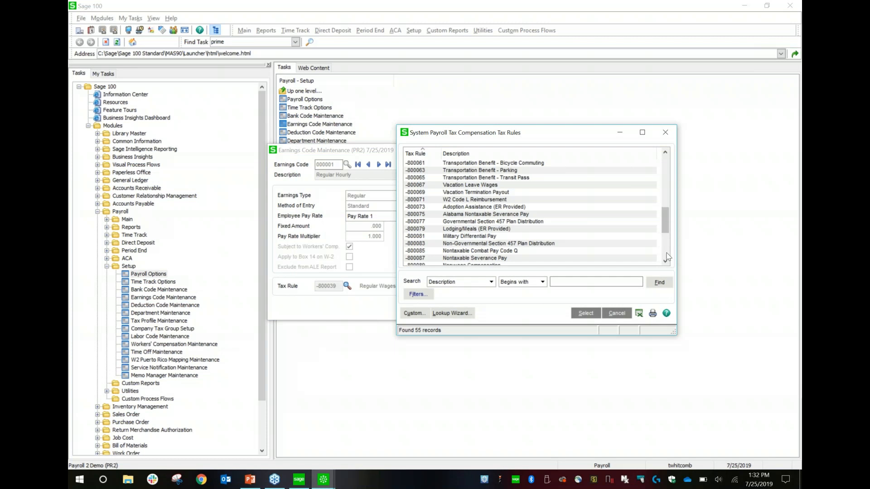
left_click(666, 255)
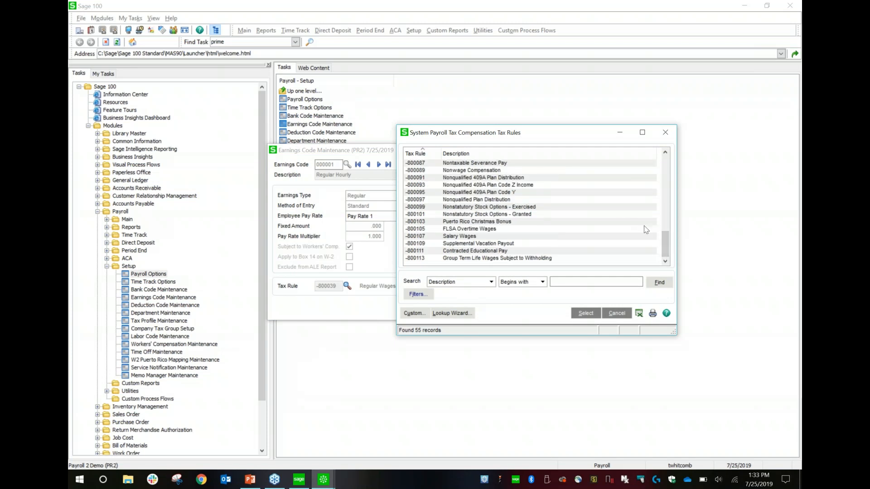
left_click(664, 175)
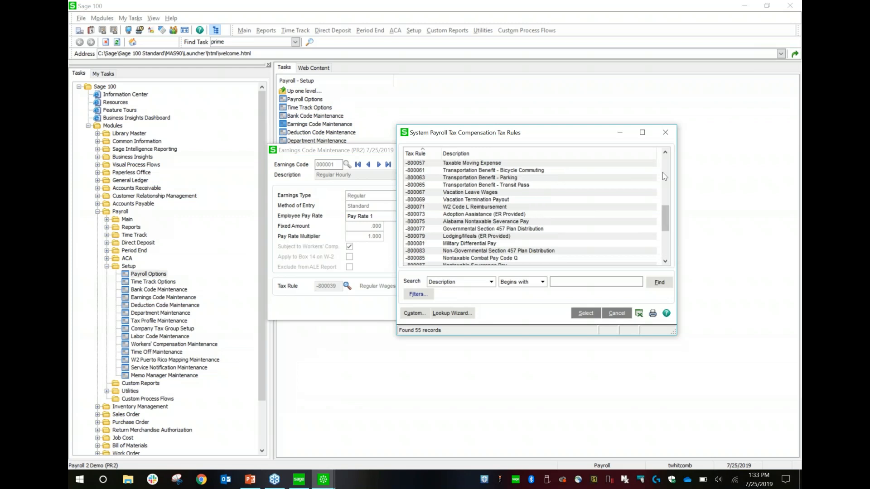
left_click(667, 165)
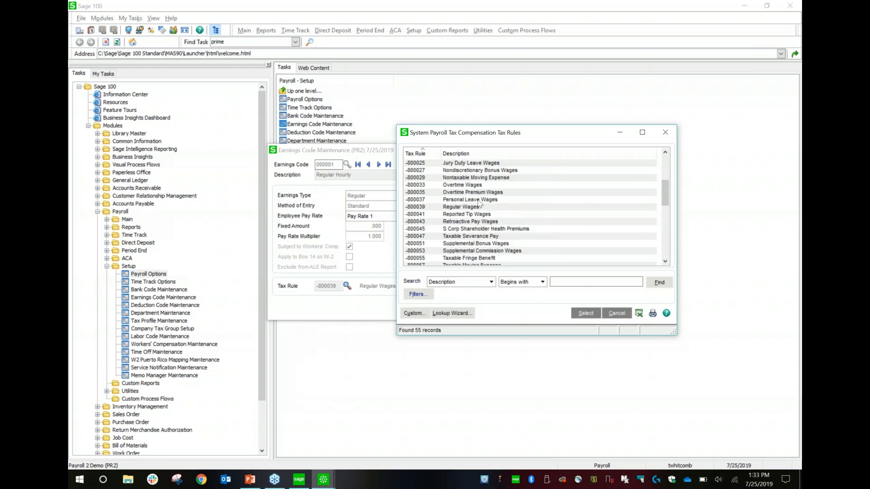
left_click(467, 208)
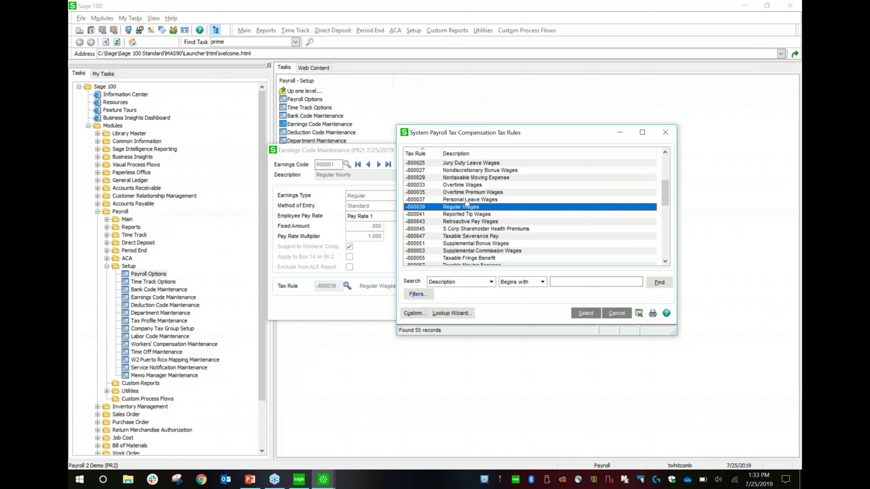
double_click(473, 208)
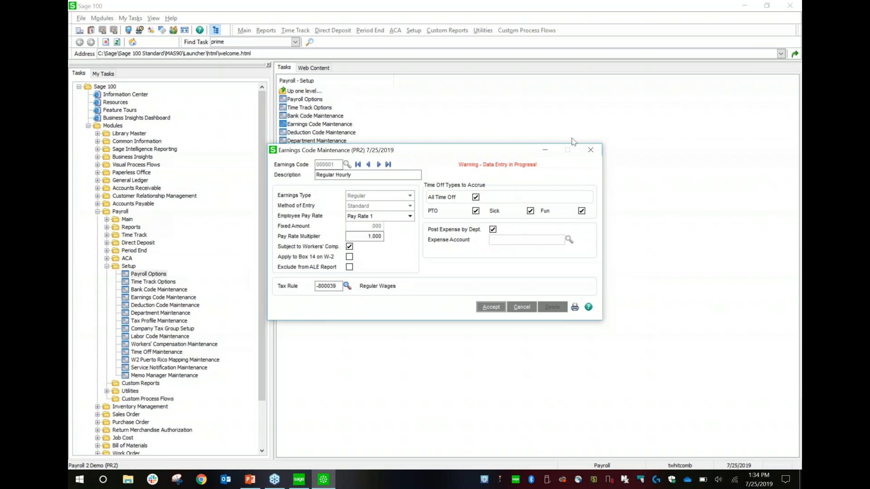
left_click(590, 150)
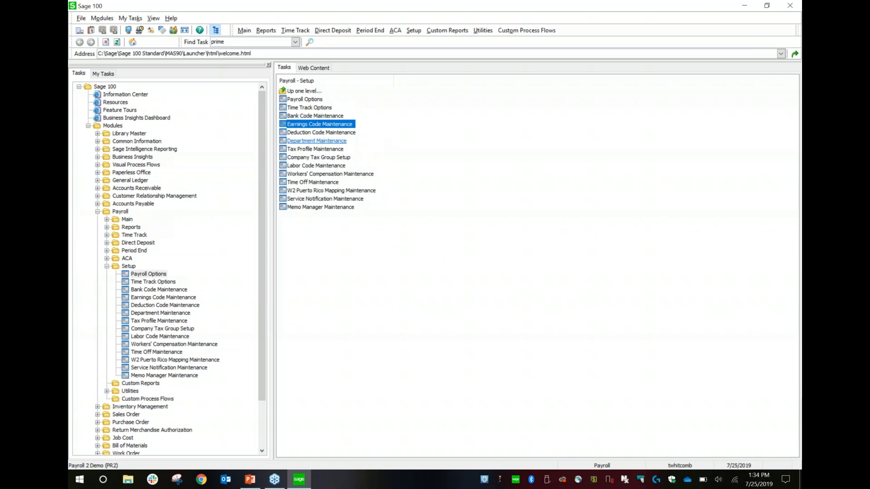
- Display the California tax group's tax rates in Company Tax Group Setup and widen the Tax column
left_click(322, 158)
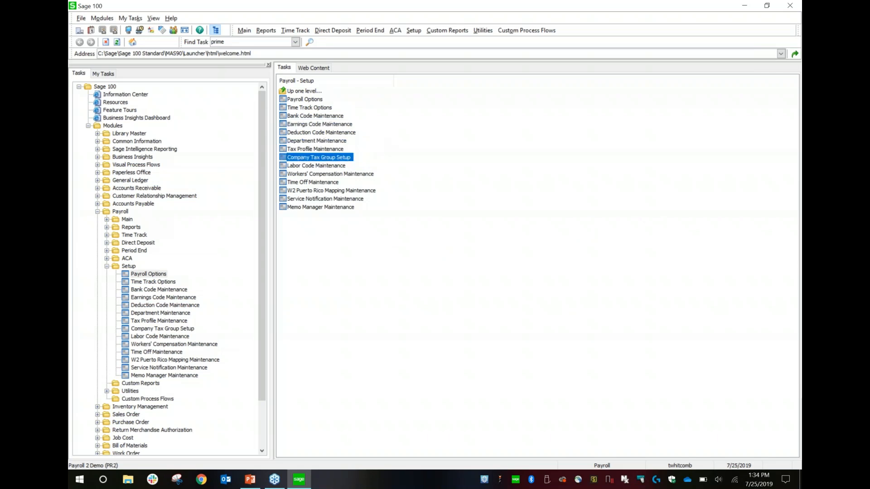
left_click(465, 135)
left_click(345, 157)
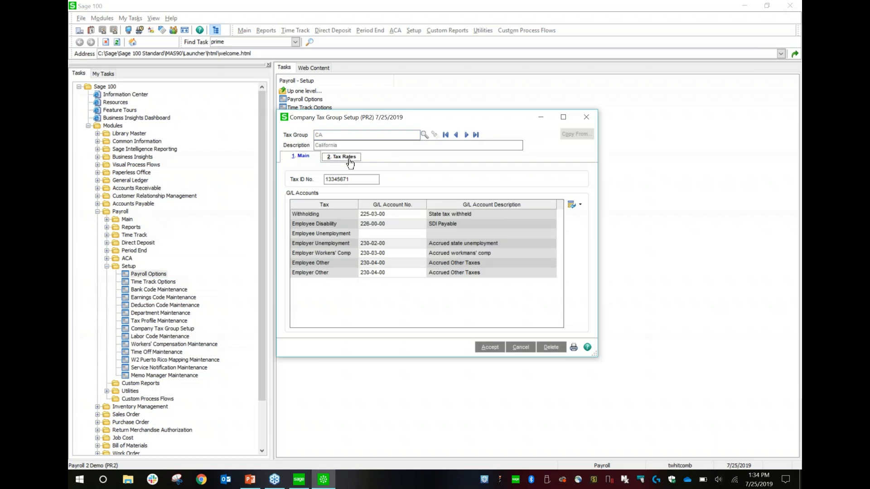
left_click_drag(412, 178, 442, 178)
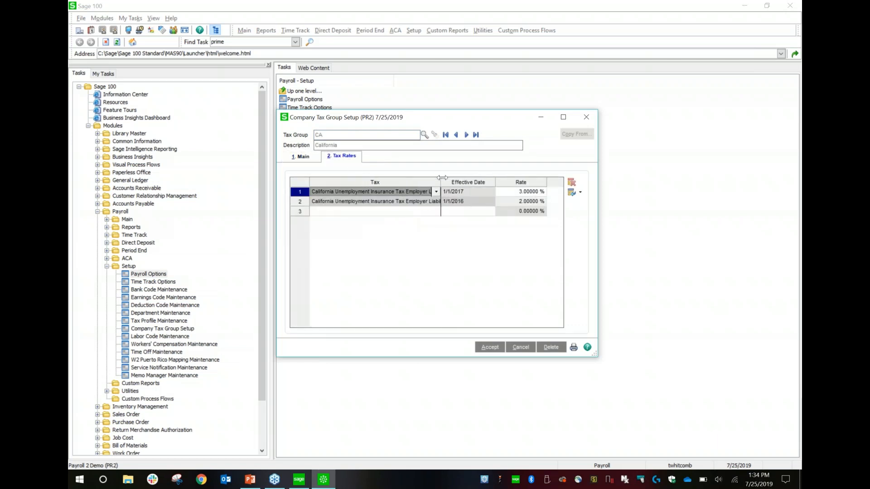
- List the taxes available for a new rate line in the California tax group without choosing one
left_click(431, 211)
left_click(439, 214)
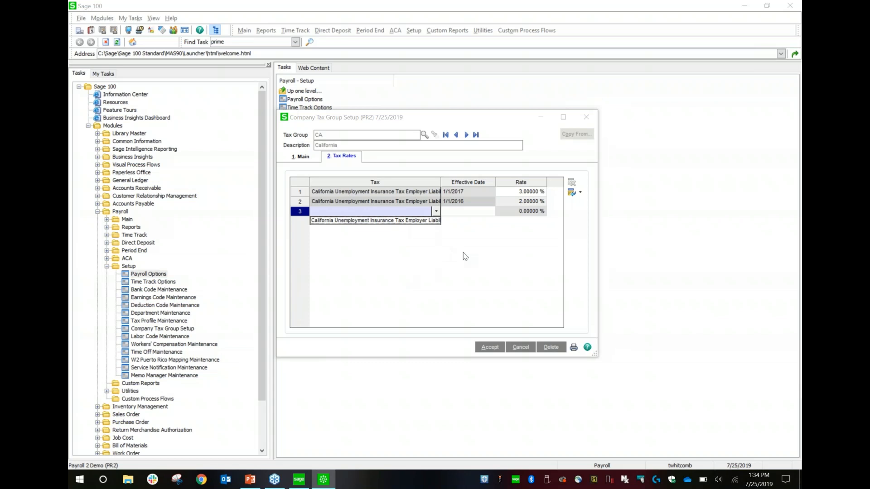
left_click(486, 232)
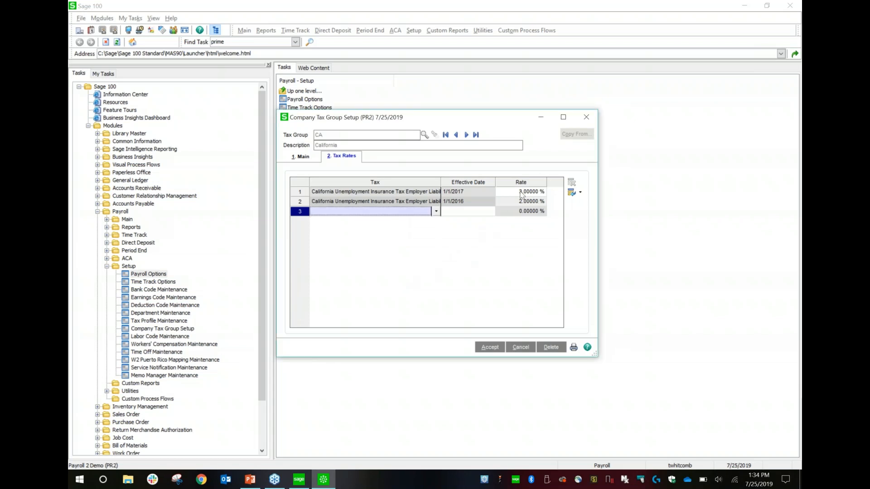
- Bring up the Colorado tax group's tax rates and add a third line for the Colorado Unemployment Insurance Tax Employer liability
left_click(466, 134)
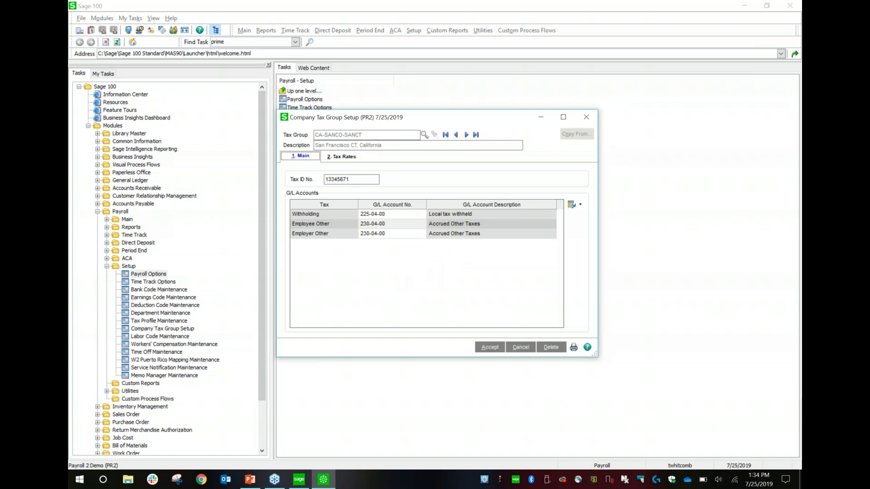
left_click(467, 135)
left_click(349, 159)
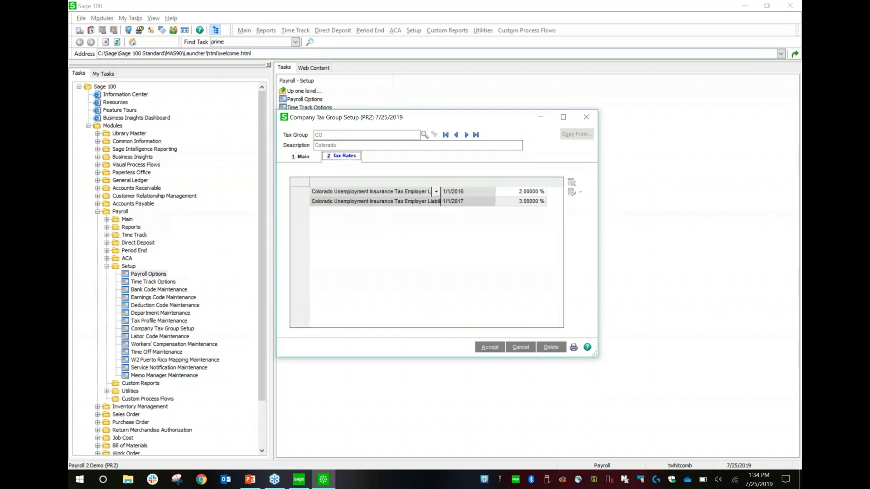
left_click(403, 211)
left_click(436, 211)
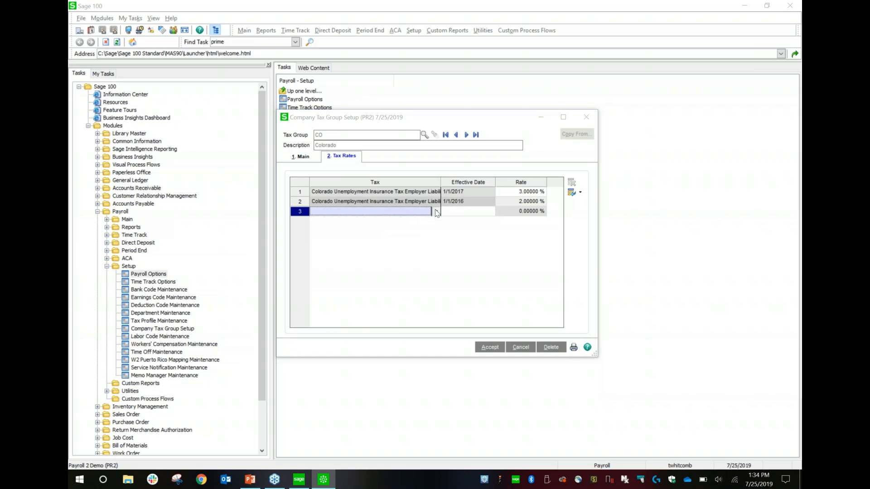
left_click(417, 221)
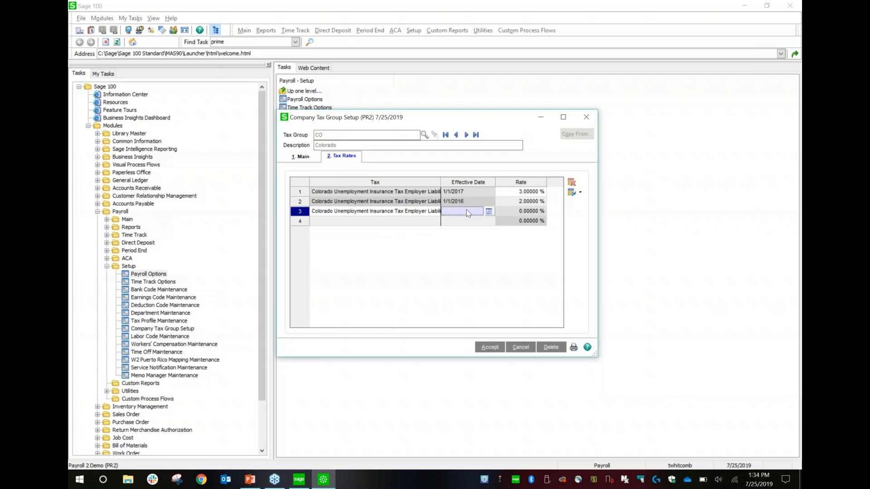
- Set the new Colorado line's effective date to 1/1/2019 and rate to 2.3%, and close the tax group with changes saved
type("1/1/2019")
key("Tab")
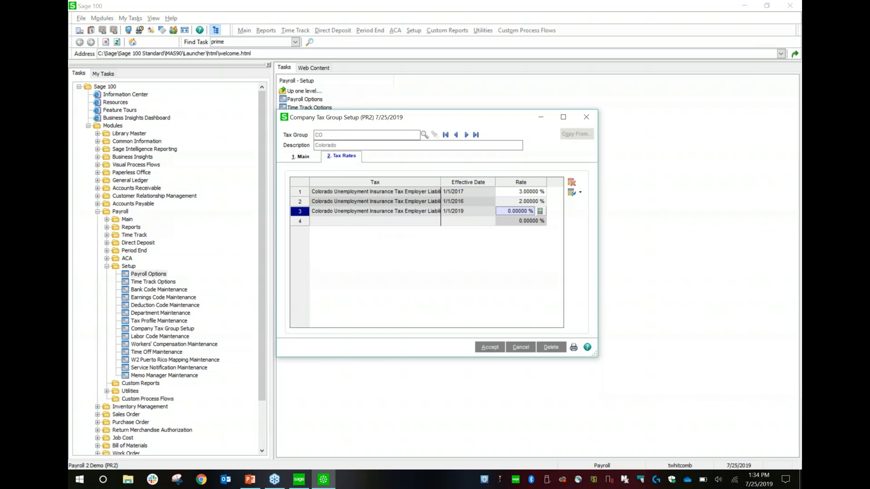
type("2.3")
key("Tab")
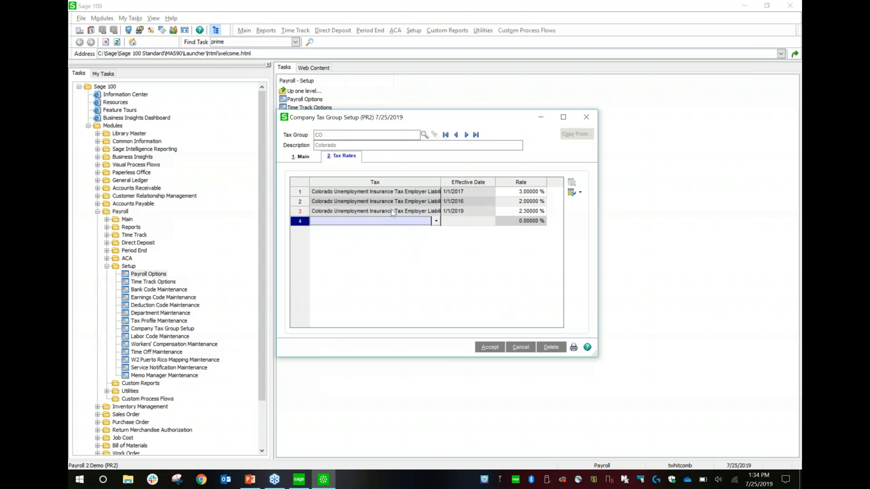
left_click(587, 117)
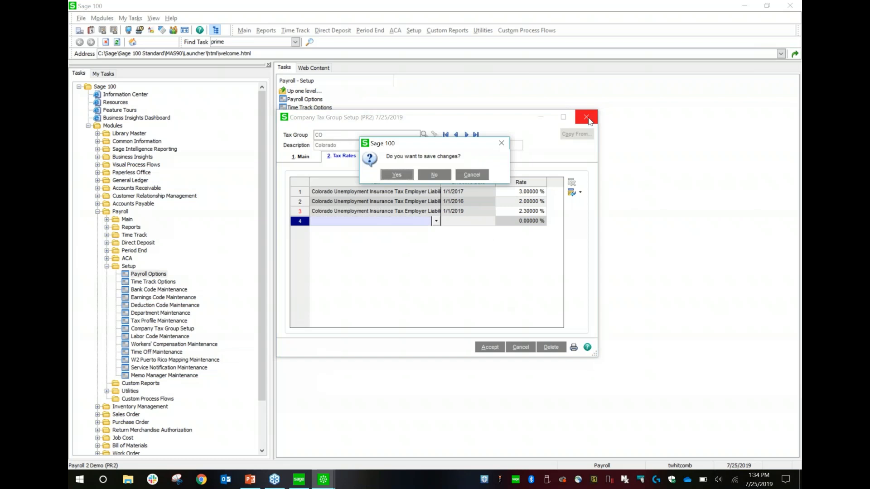
left_click(397, 177)
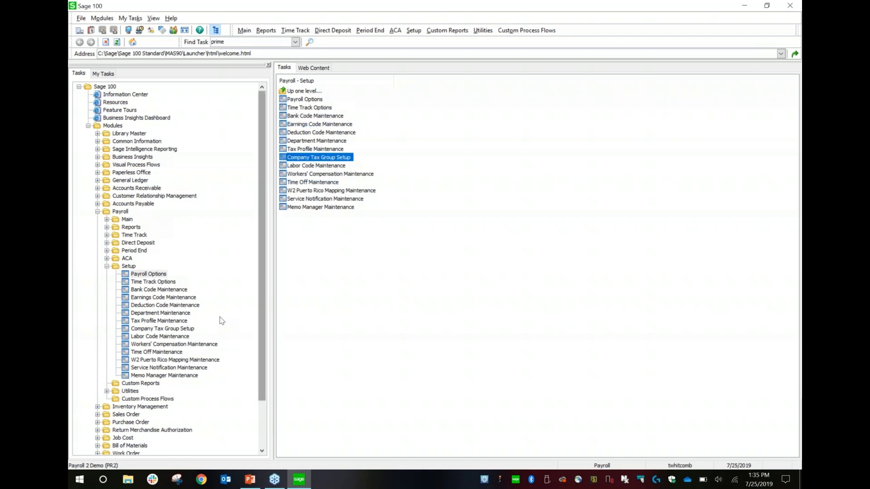
- Open ACA Employee Maintenance and load the seventh listed record, for calendar year 2016
left_click(107, 266)
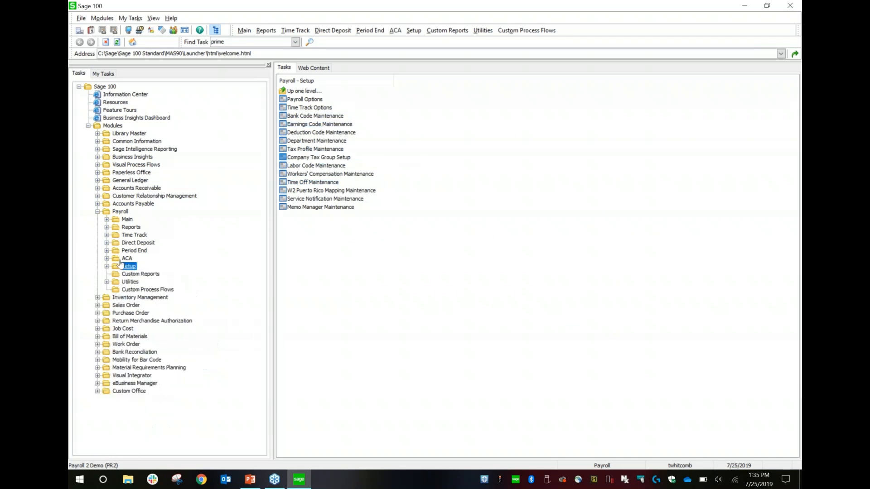
left_click(127, 259)
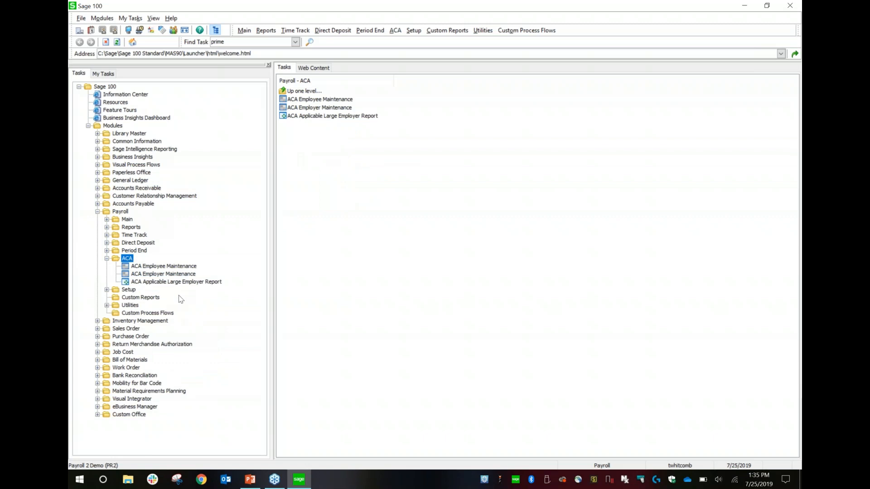
left_click(186, 269)
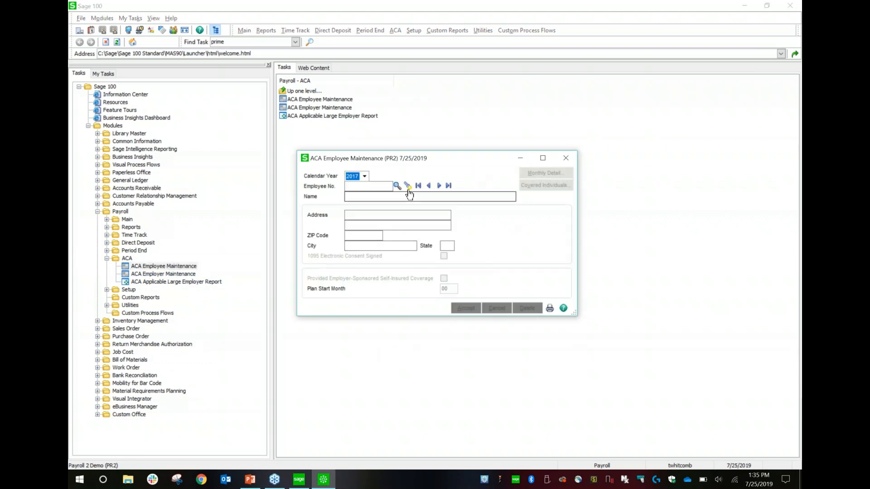
left_click(396, 186)
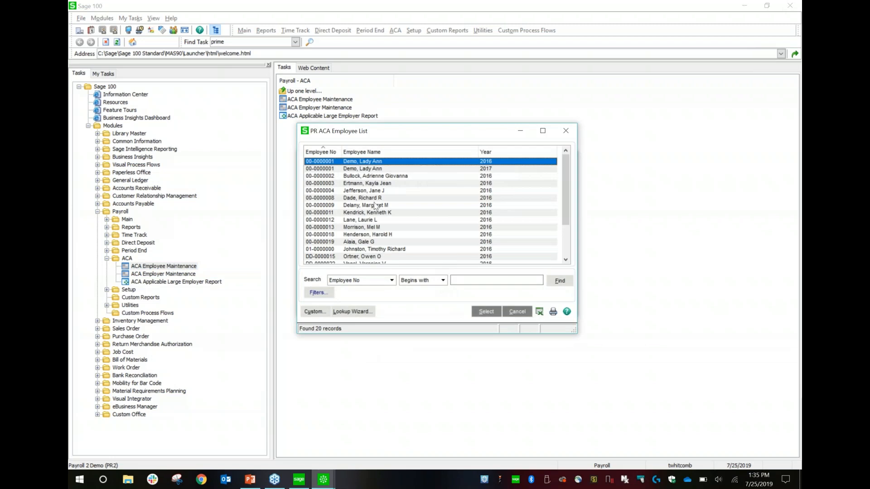
double_click(374, 204)
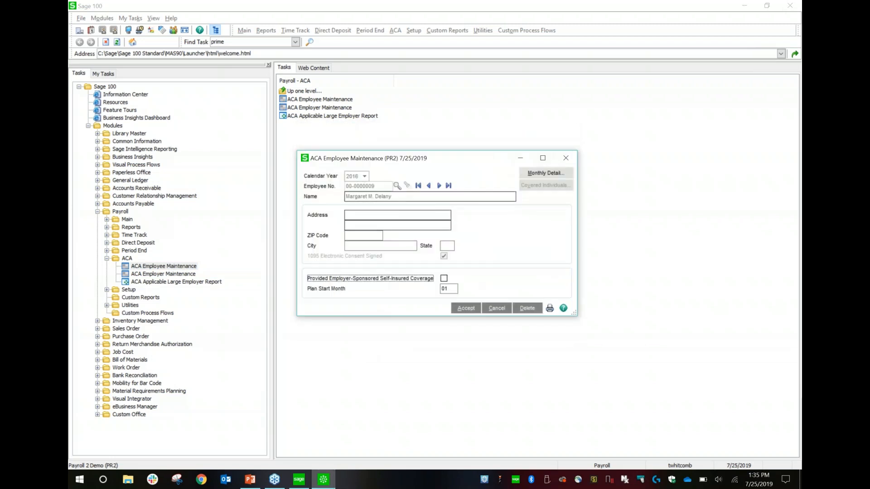
- Browse the Offer of Coverage codes for January in the employee's monthly detail and close it without selecting a code
left_click(546, 173)
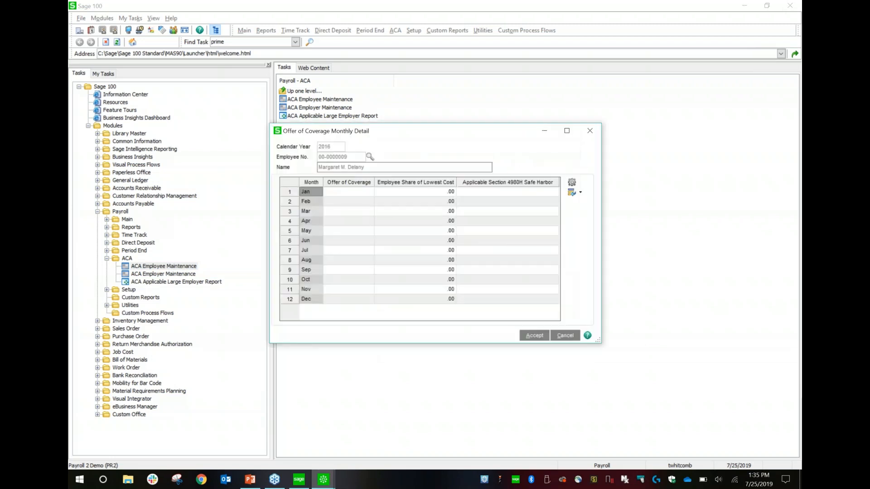
left_click(349, 192)
left_click(367, 192)
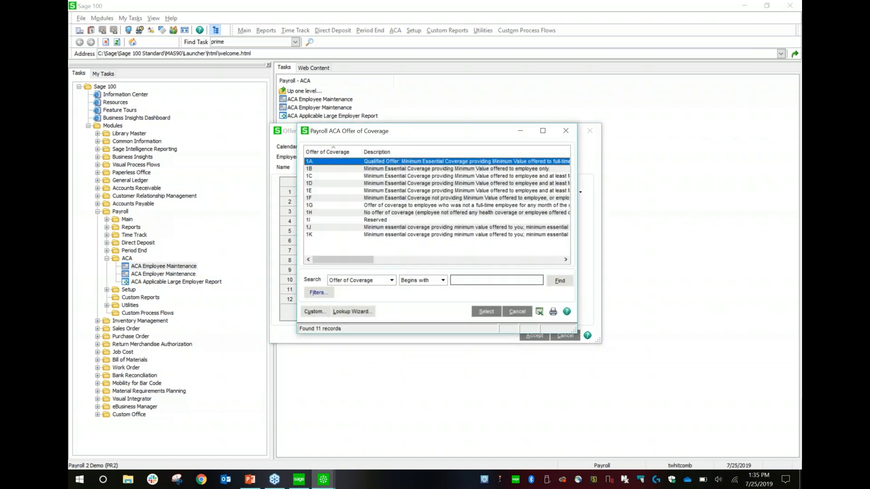
left_click(517, 311)
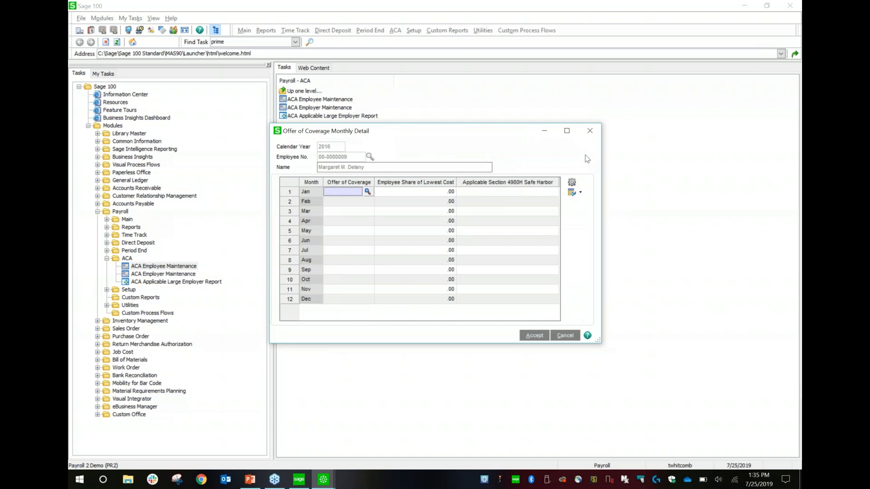
left_click(589, 131)
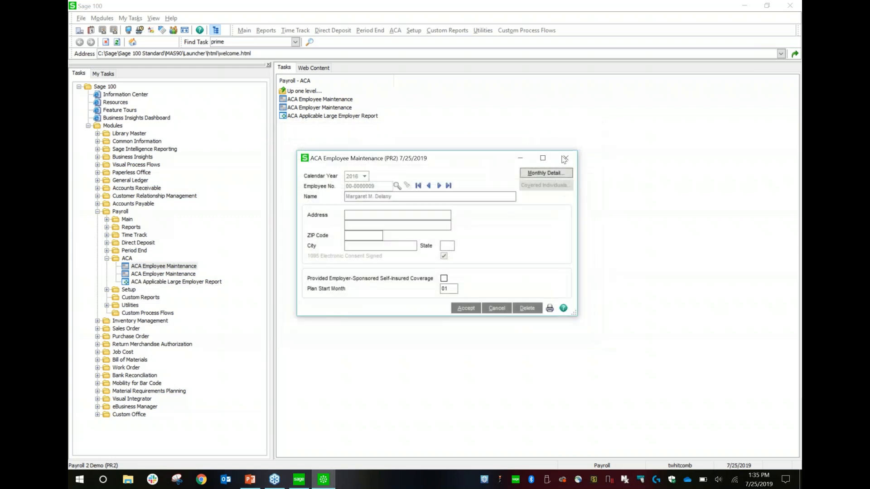
- Enable Provided Employer-Sponsored Self-Insured Coverage, save the change, review the Covered Individuals grid, and close ACA Employee Maintenance
left_click(443, 279)
left_click(540, 186)
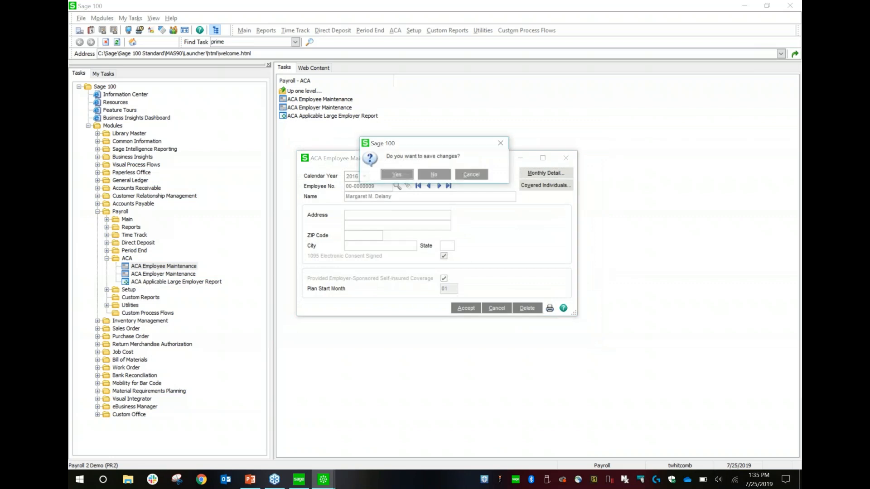
left_click(409, 178)
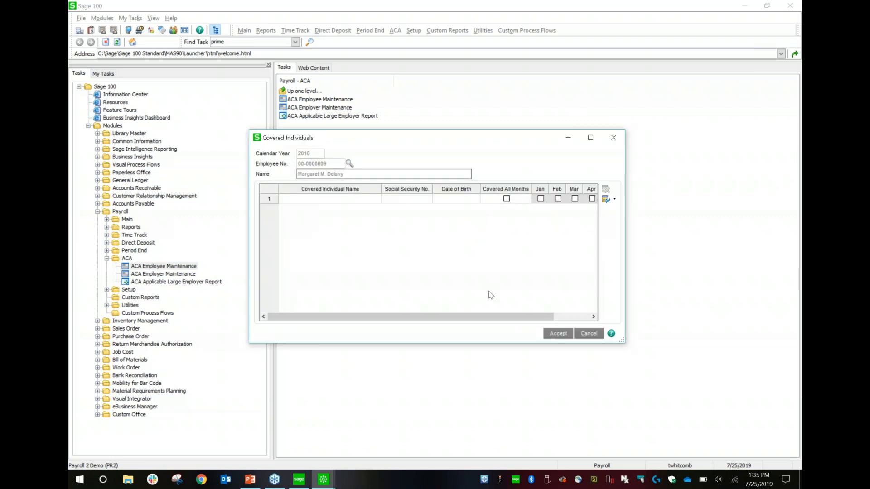
left_click(579, 317)
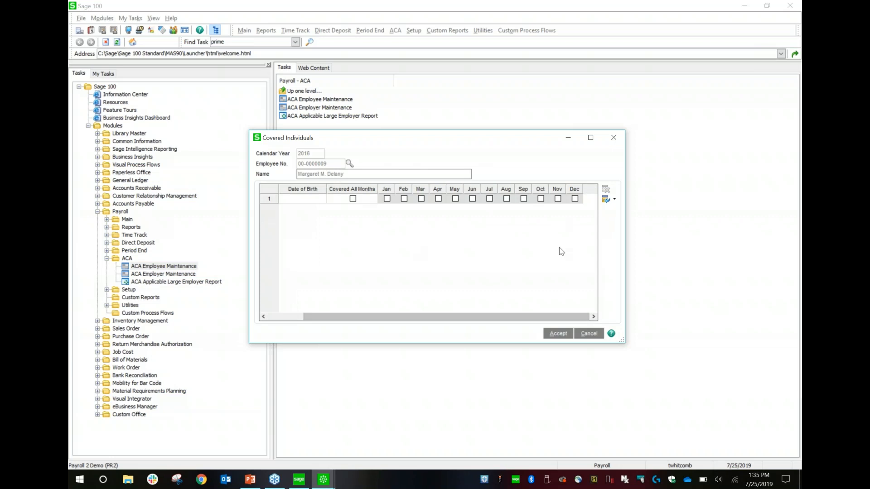
left_click(613, 138)
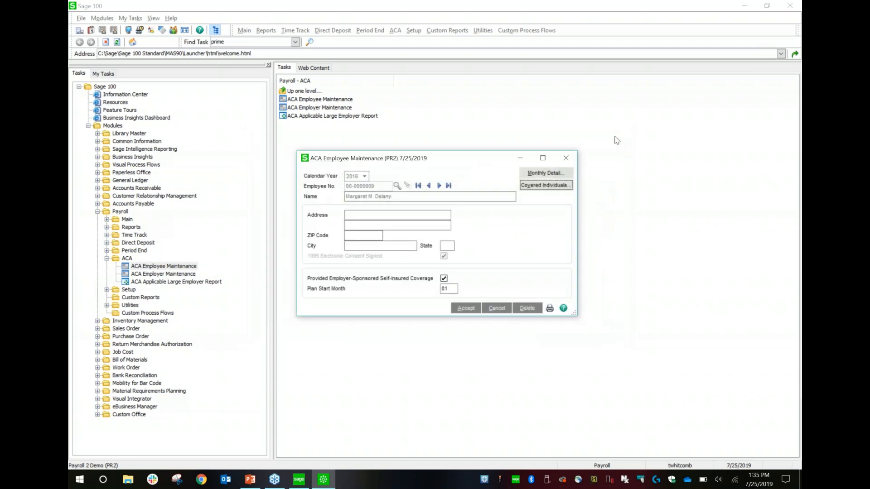
left_click(566, 159)
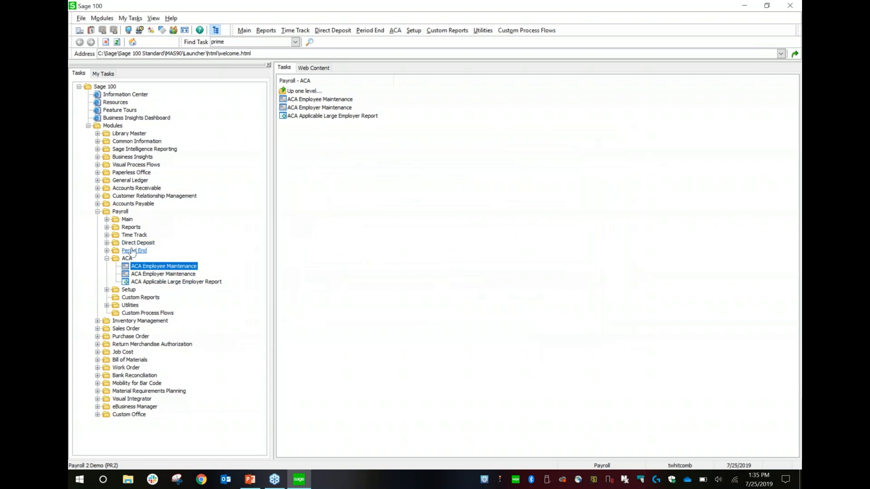
- Open Federal and State Tax Reporting from Period End and browse the available federal tax forms without selecting one
left_click(132, 251)
left_click(169, 261)
double_click(168, 261)
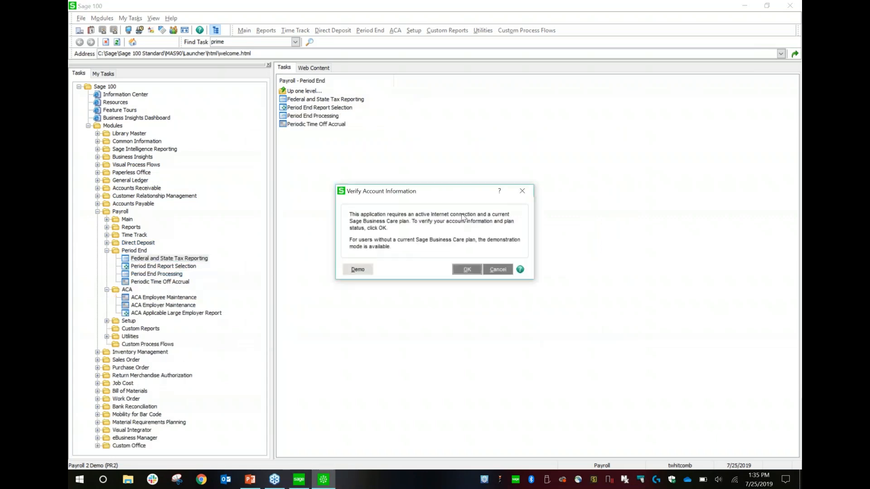
left_click(466, 270)
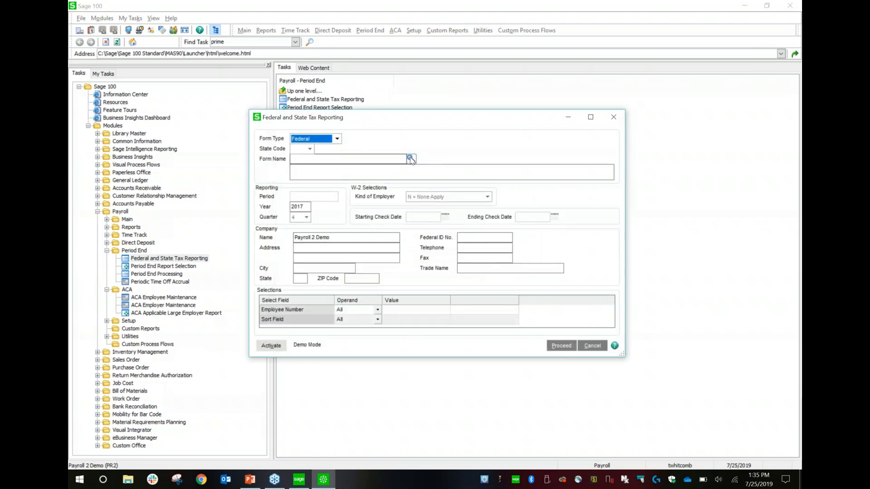
left_click(412, 159)
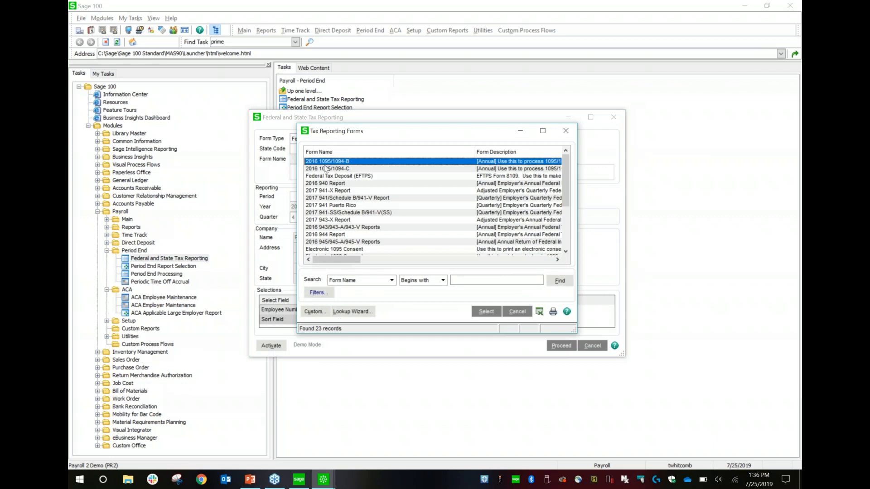
left_click(352, 169)
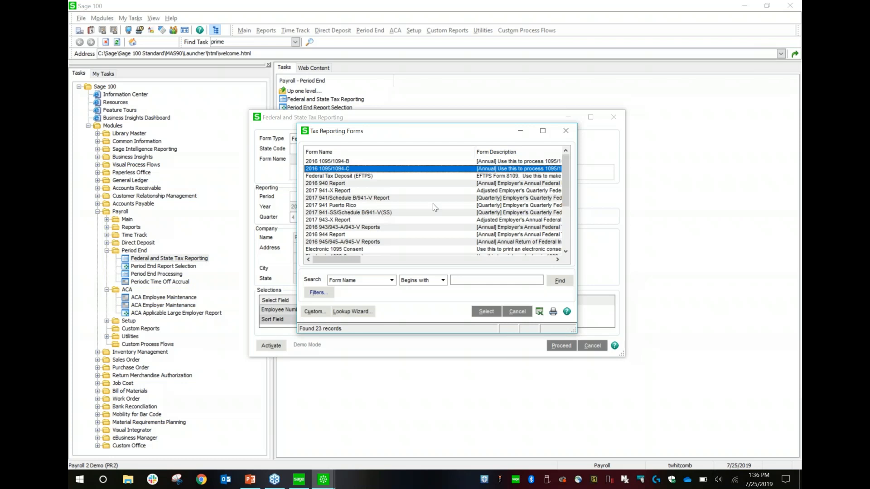
scroll(566, 247, "down", 2)
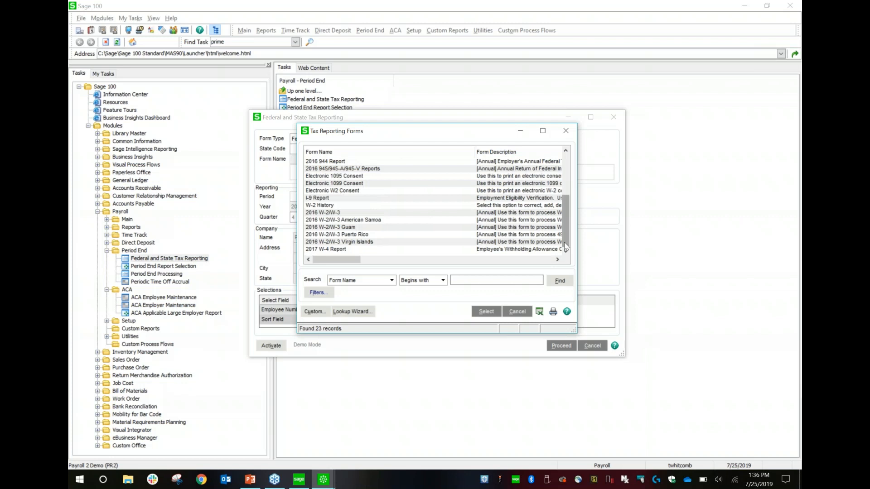
left_click(565, 131)
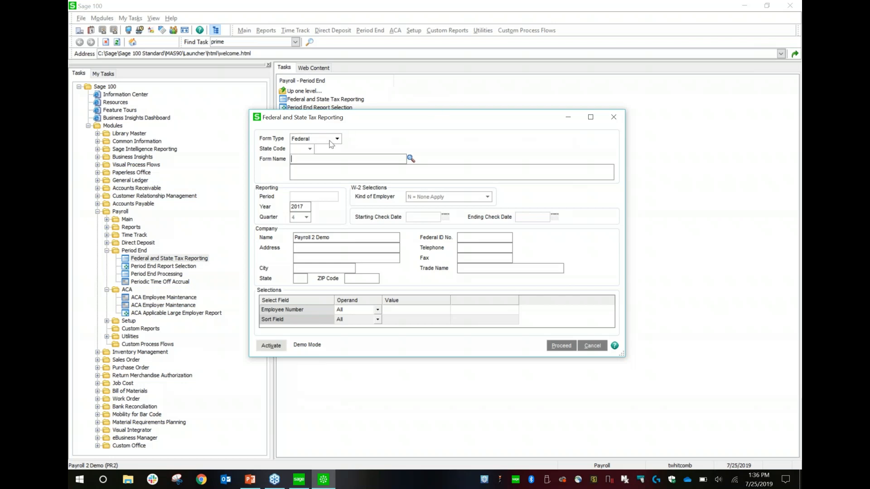
- Browse the state tax forms for DE and close Federal and State Tax Reporting
left_click(327, 140)
left_click(302, 156)
left_click(301, 149)
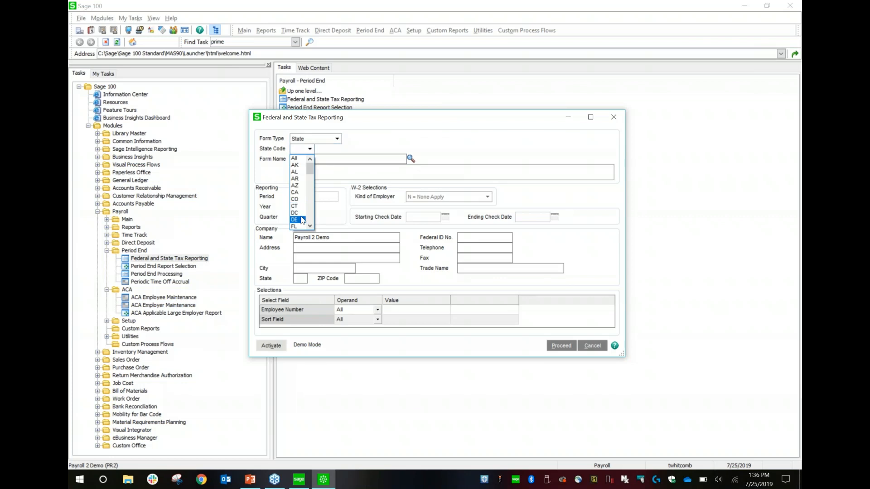
left_click(300, 220)
left_click(410, 159)
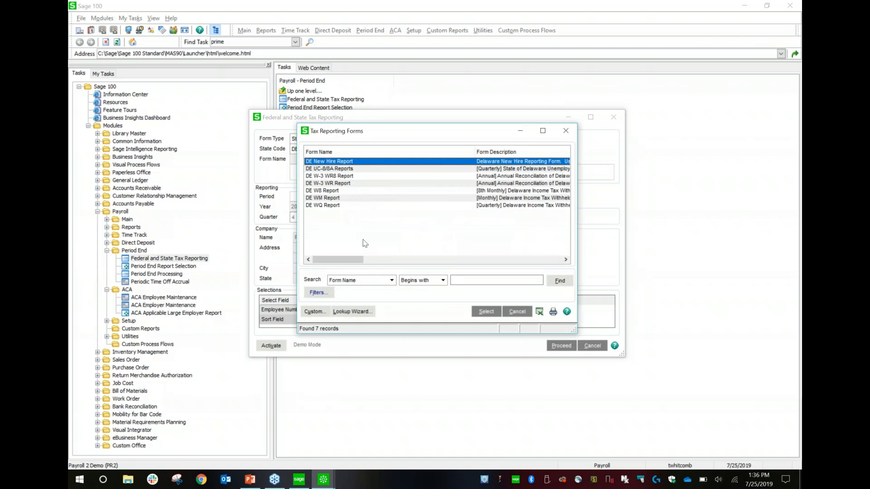
left_click(566, 131)
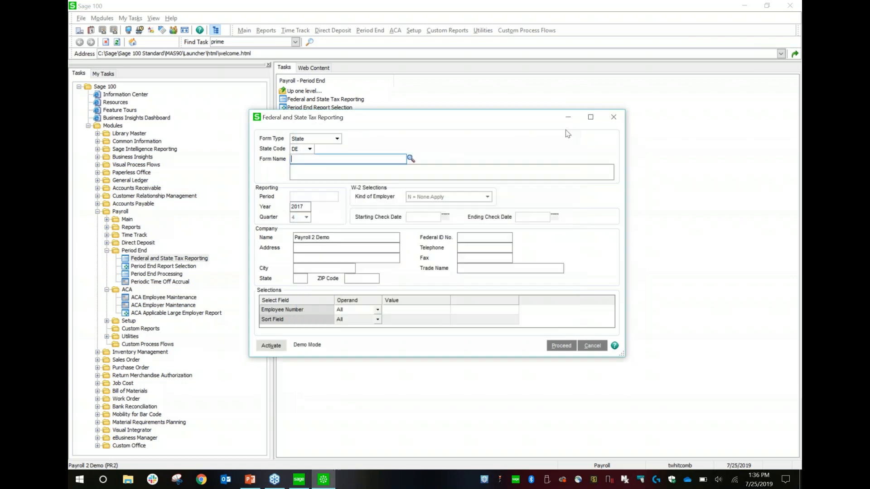
left_click(613, 117)
- Collapse the Period End and ACA task groups and show the Time Track tasks of the Payroll module
left_click(107, 251)
left_click(107, 259)
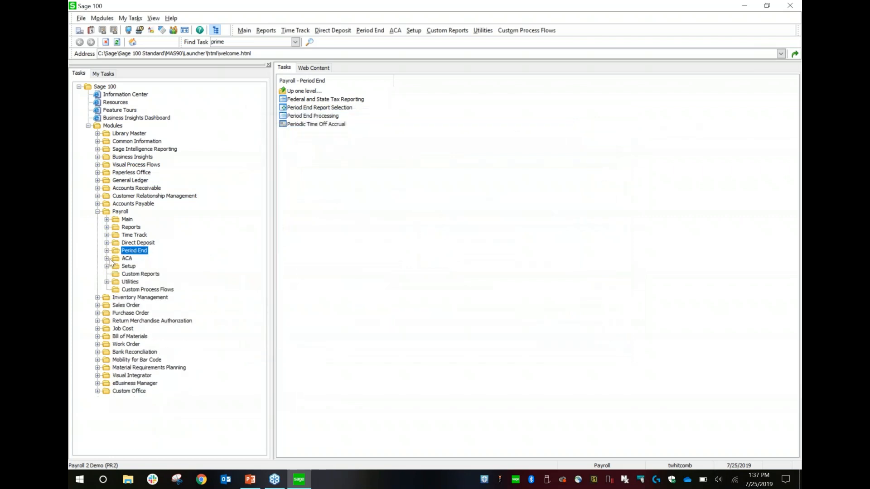
left_click(106, 235)
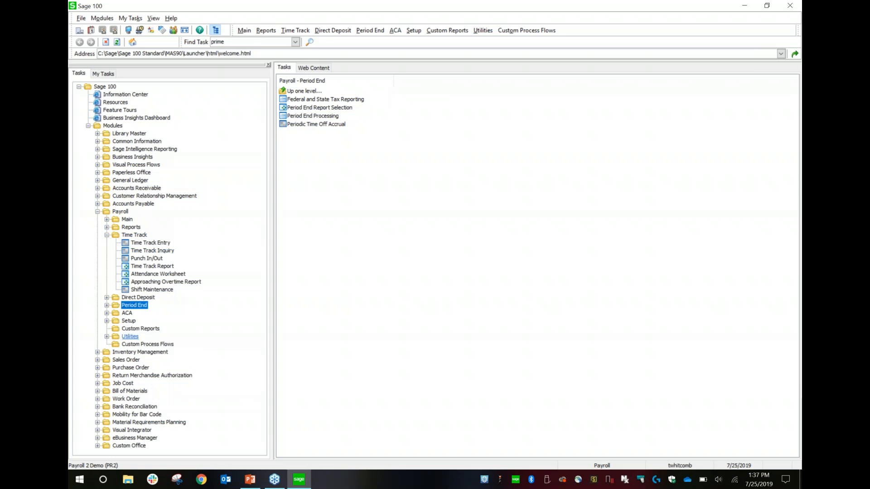
- Look over the Payroll Utilities tasks and try to open Time Track Options from the Setup tasks
double_click(129, 337)
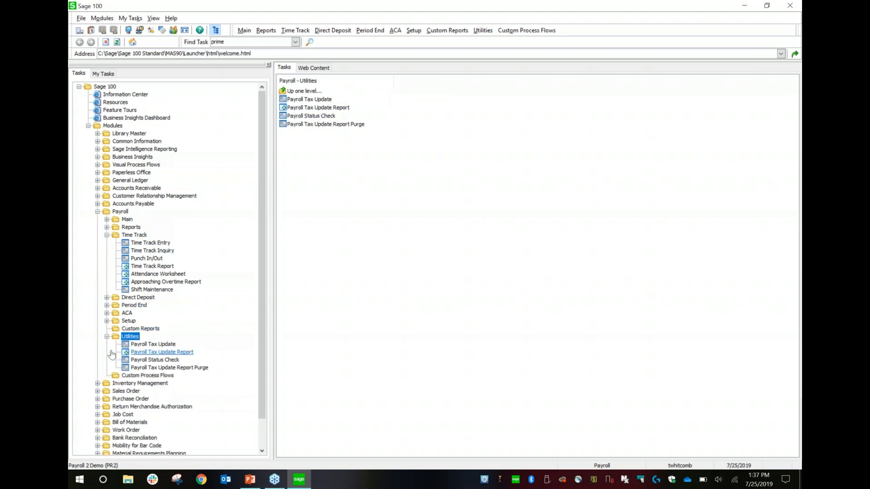
left_click(108, 337)
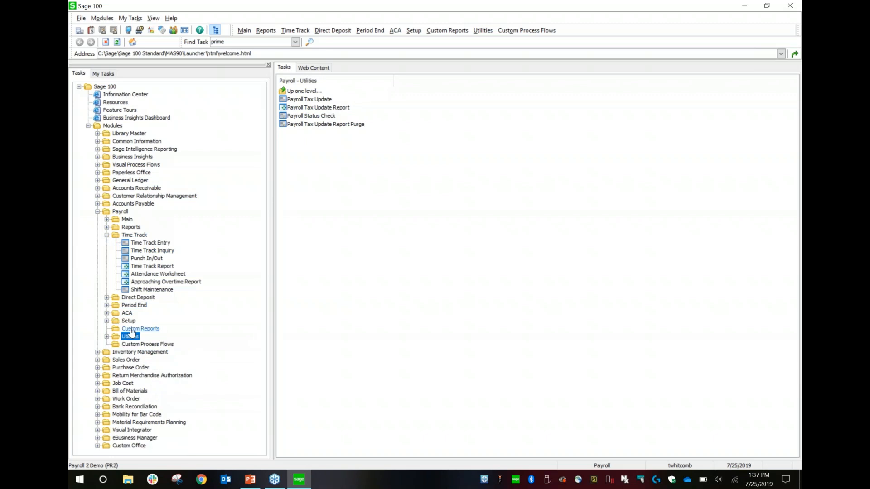
double_click(129, 321)
left_click(149, 337)
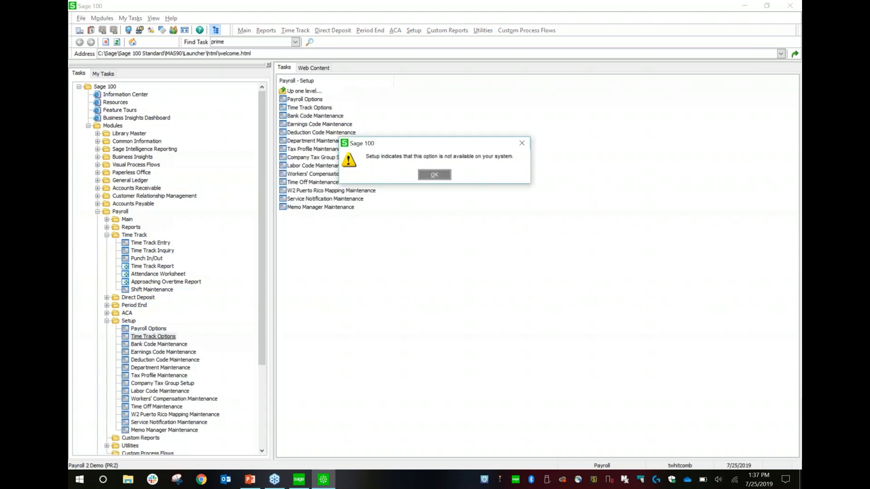
left_click(432, 176)
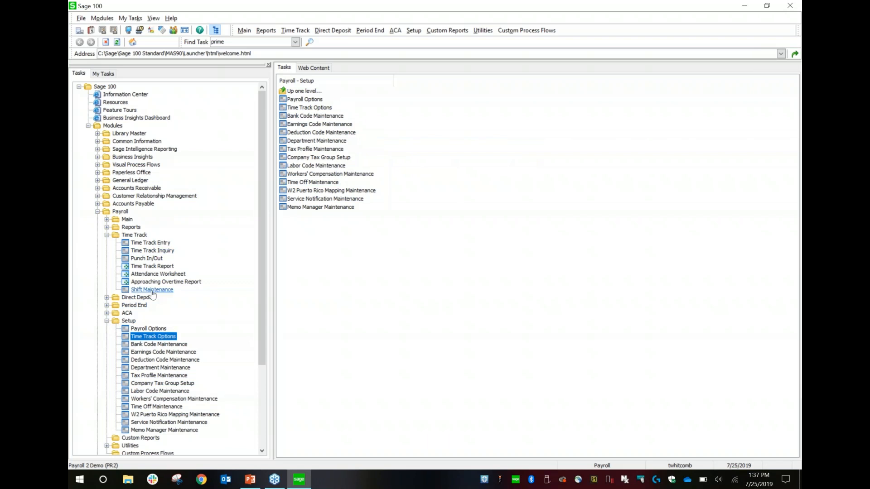
- Enable Time Track for TimeCard in Payroll Options, accept the change, and view the Time Track Options settings without altering them
left_click(107, 321)
left_click(106, 322)
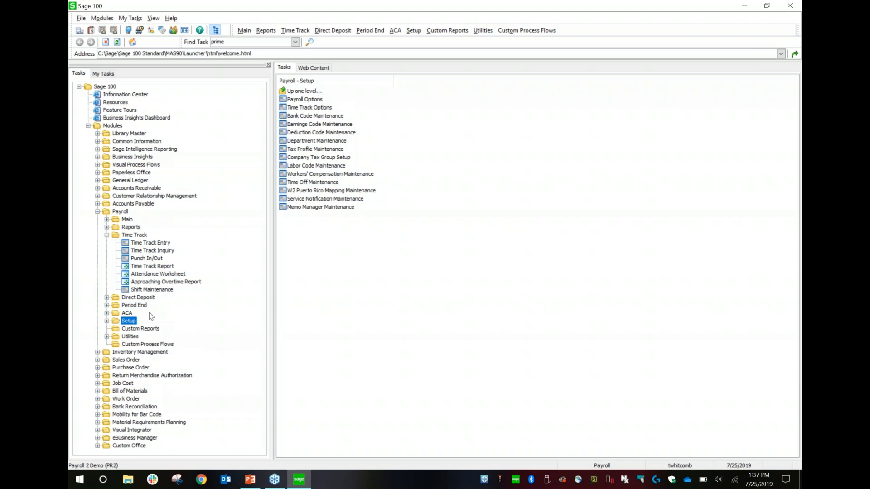
left_click(151, 331)
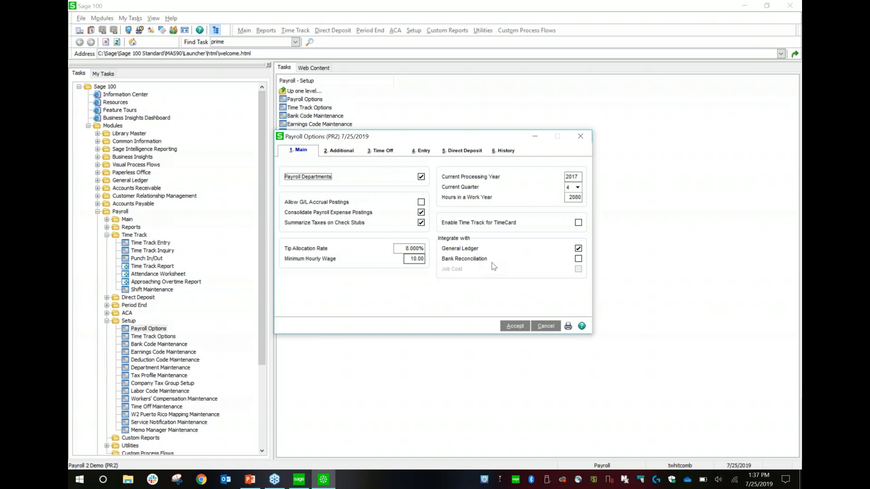
left_click(578, 222)
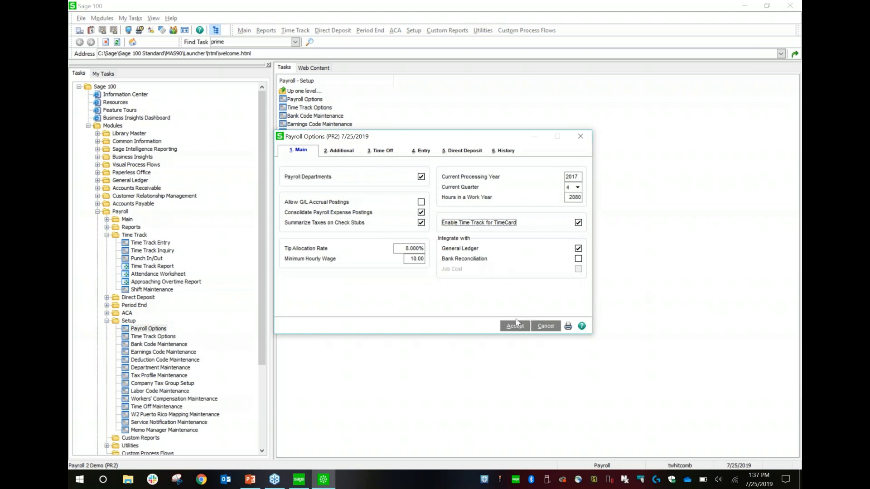
left_click(515, 326)
left_click(168, 336)
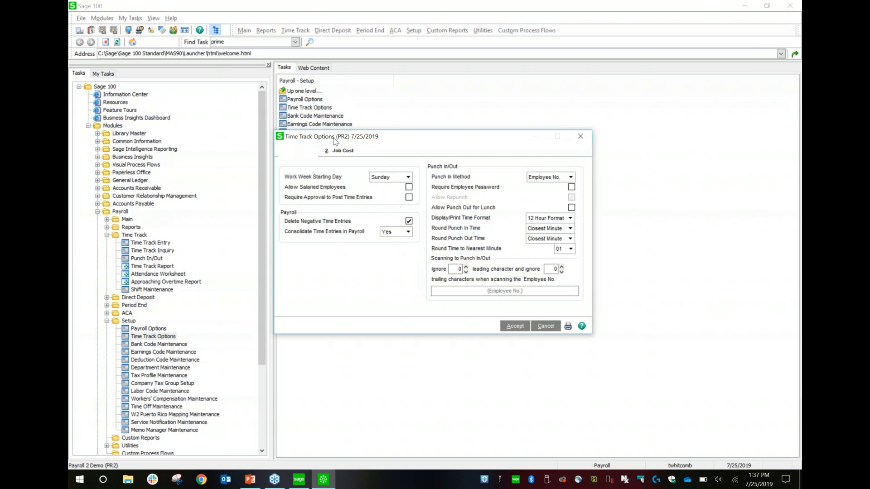
left_click(581, 136)
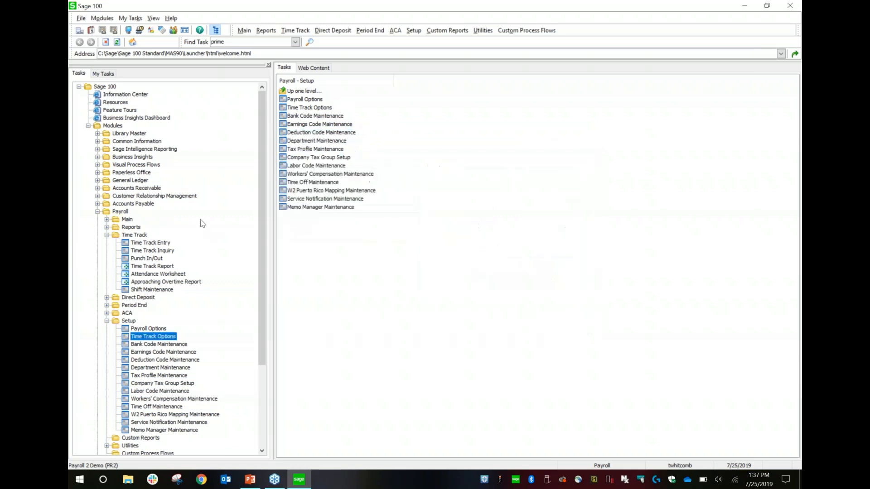
- Open Time Track Entry, check the entry lookup, bring up an employee's blank entry grid, and close without saving
double_click(153, 243)
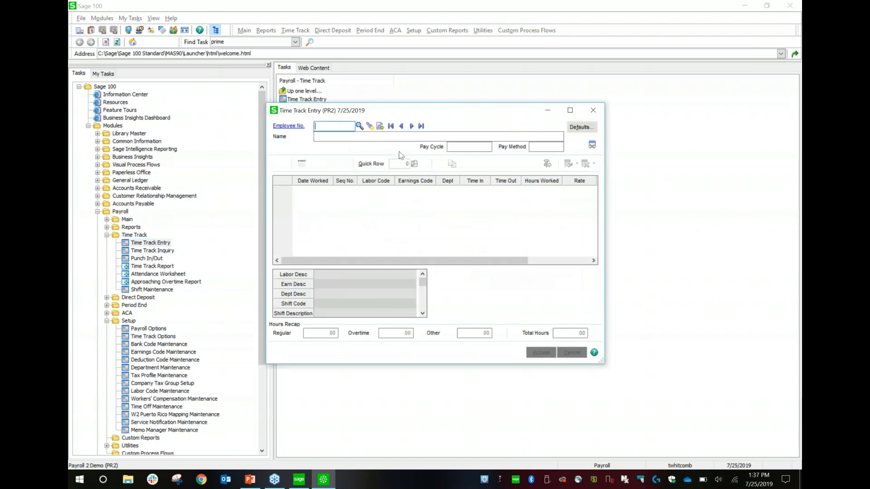
left_click(375, 130)
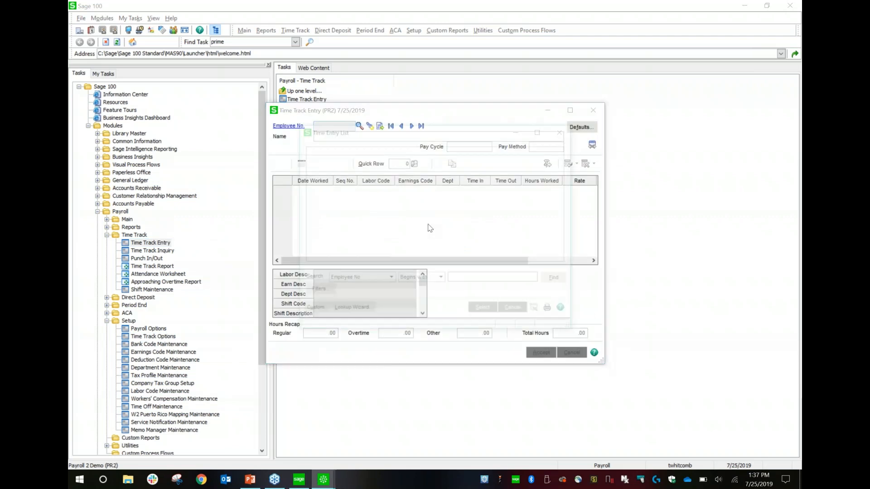
left_click(512, 315)
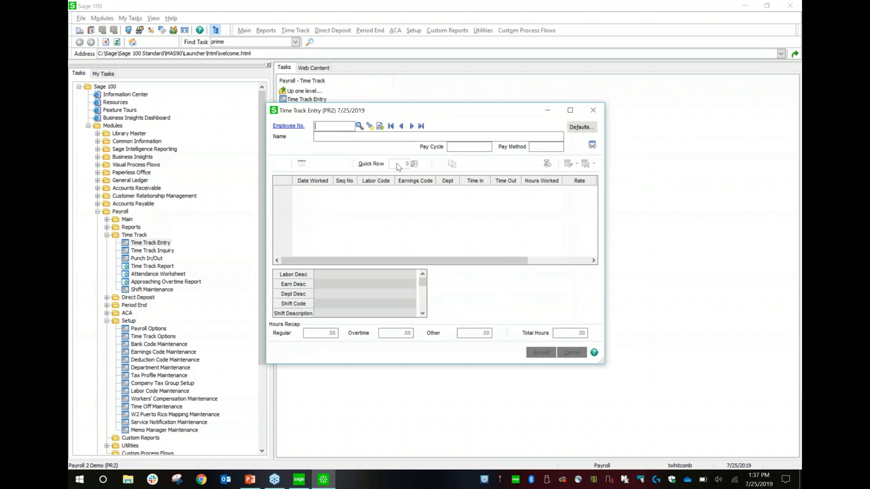
left_click(380, 129)
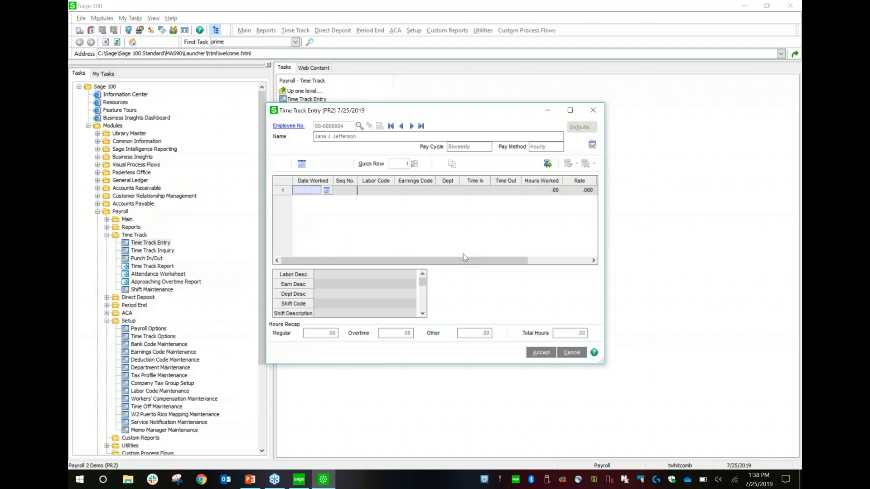
left_click(594, 111)
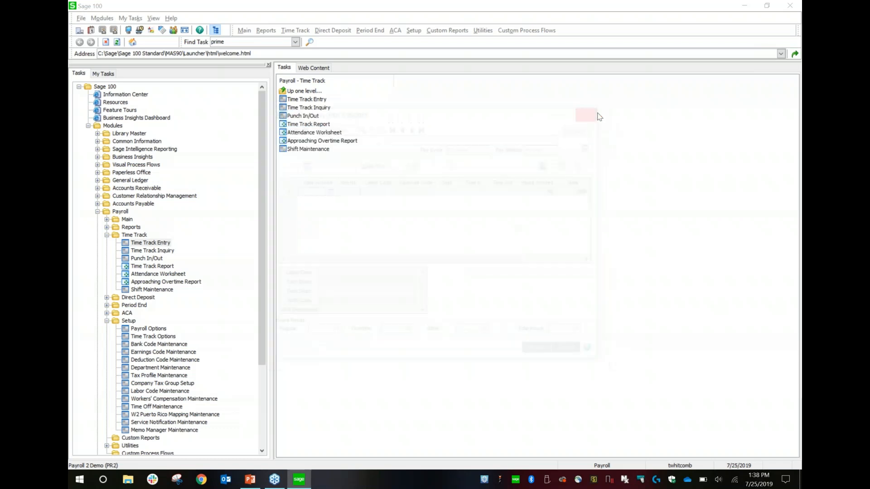
- Collapse the Setup and Time Track task groups of the Payroll module
left_click(107, 322)
left_click(107, 236)
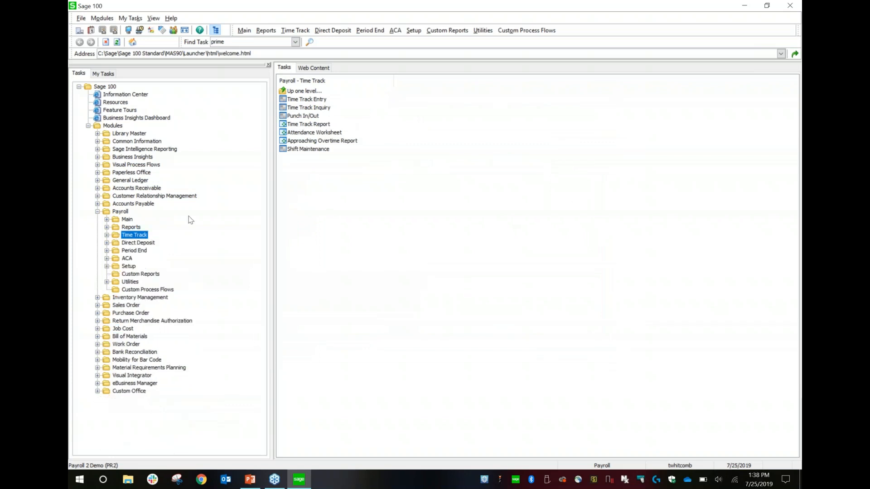
left_click(791, 249)
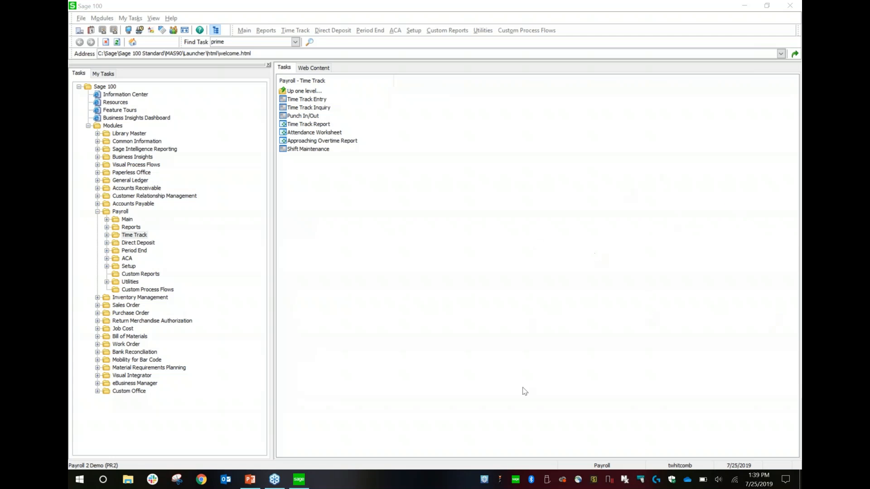
- Switch to the Sage 100 PR Webinar presentation in PowerPoint, start the slide show from the beginning, and advance to the "Taxes is…" slide
left_click(250, 480)
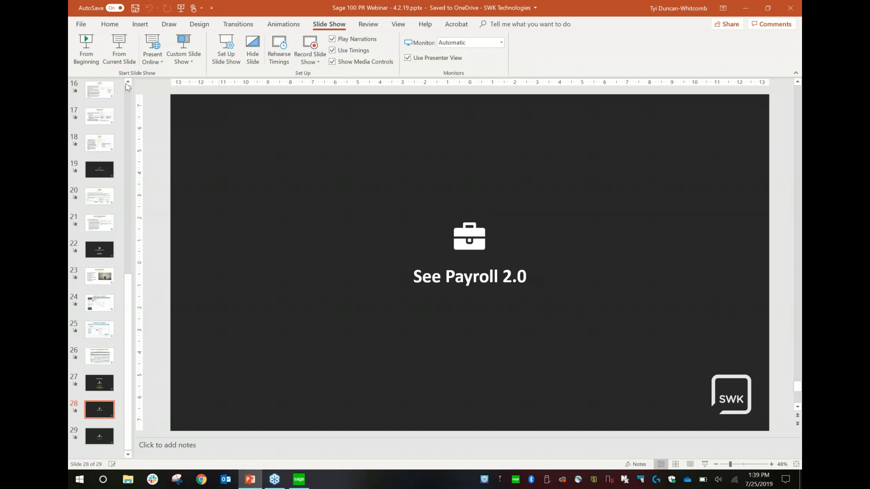
left_click(86, 50)
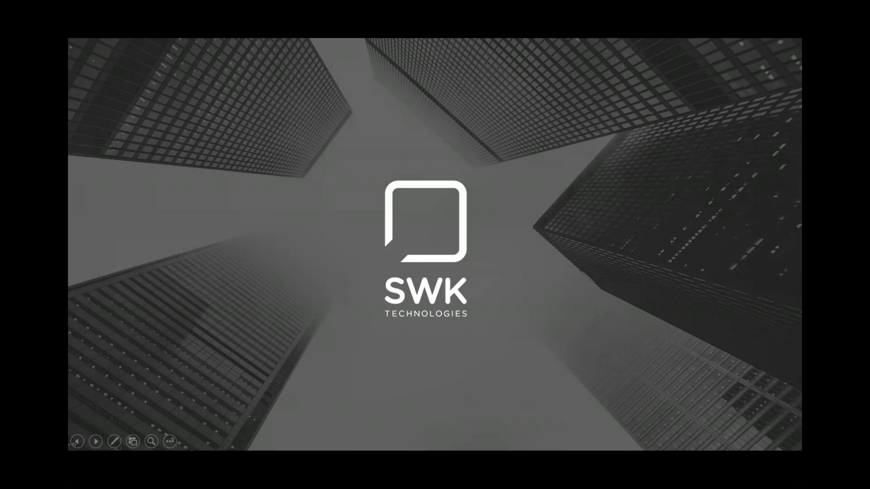
key("Right")
key("Right")
key("Right")
key("Right")
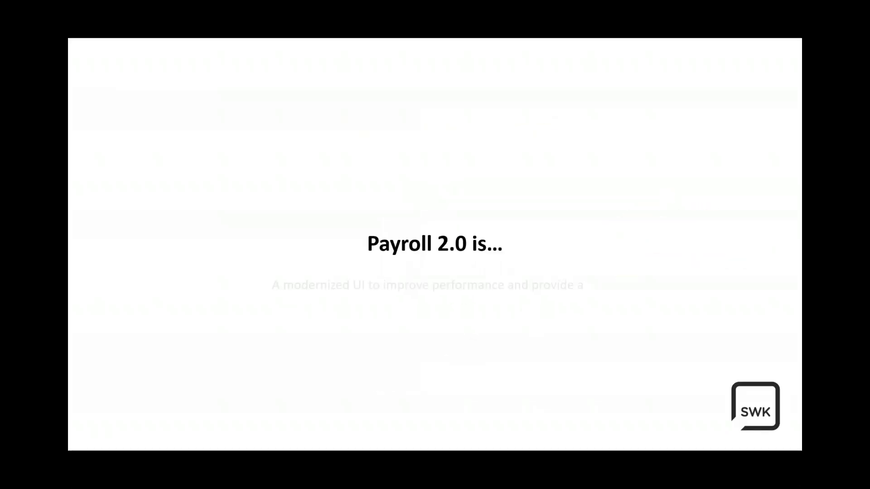
key("Right")
key("Right")
key("Right")
key("Right")
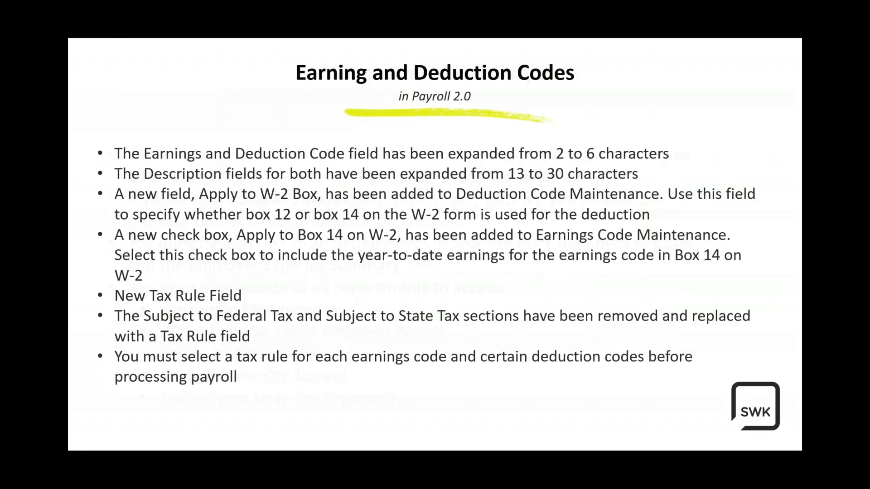
key("Right")
key("Right")
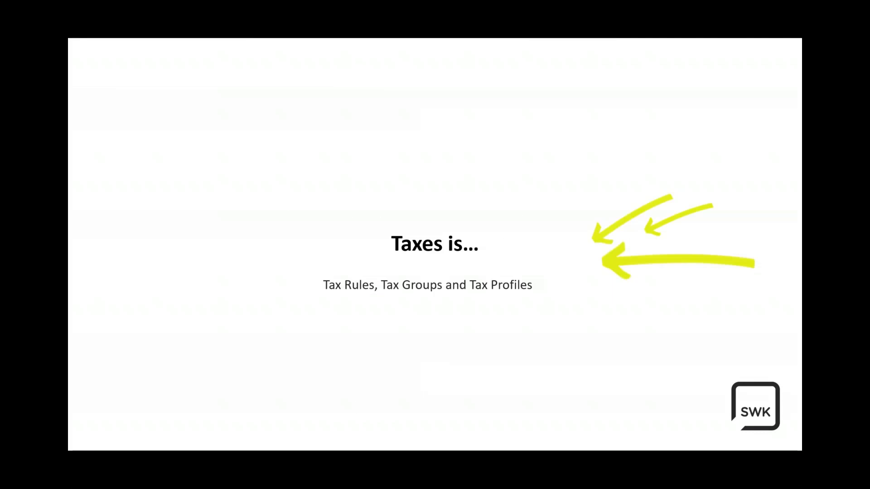